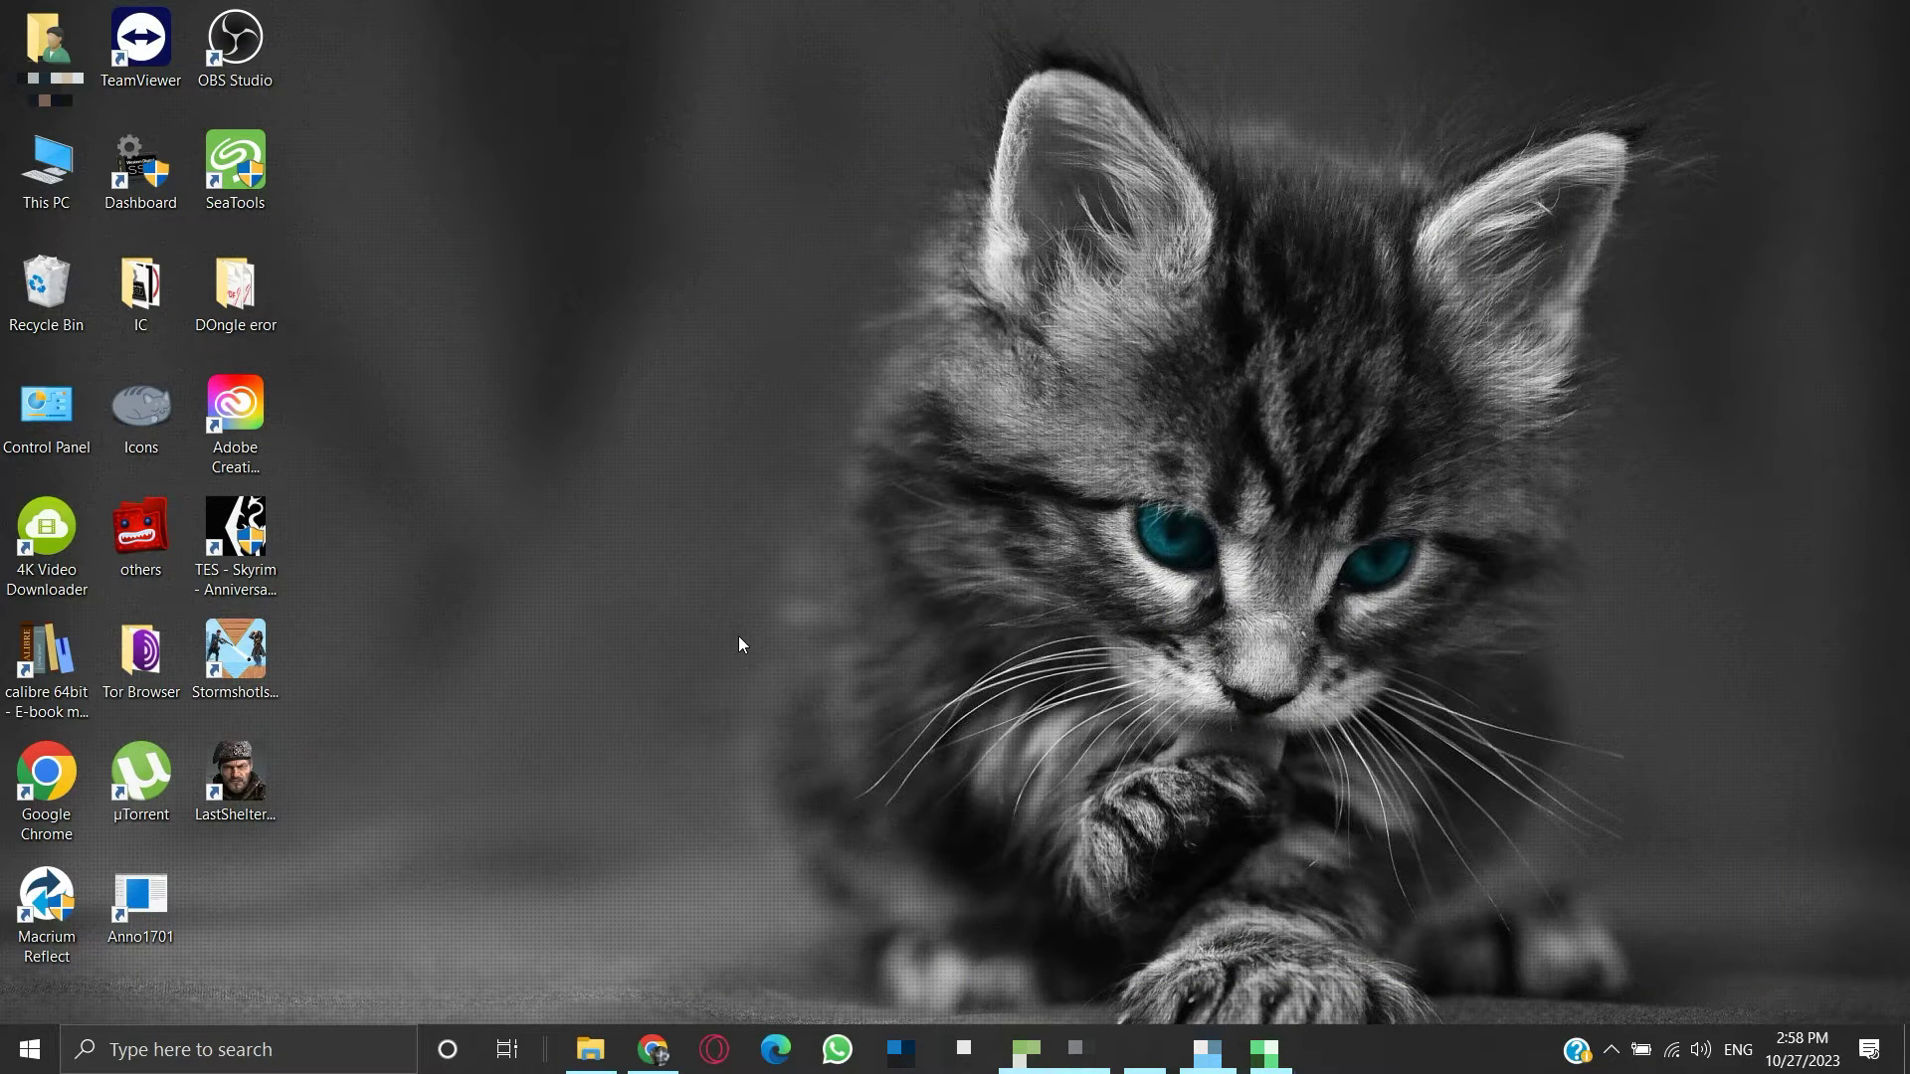
# Open 'Turn Windows features on or off' from Windows search.
pyautogui.click(255, 1048)
pyautogui.write('turn')
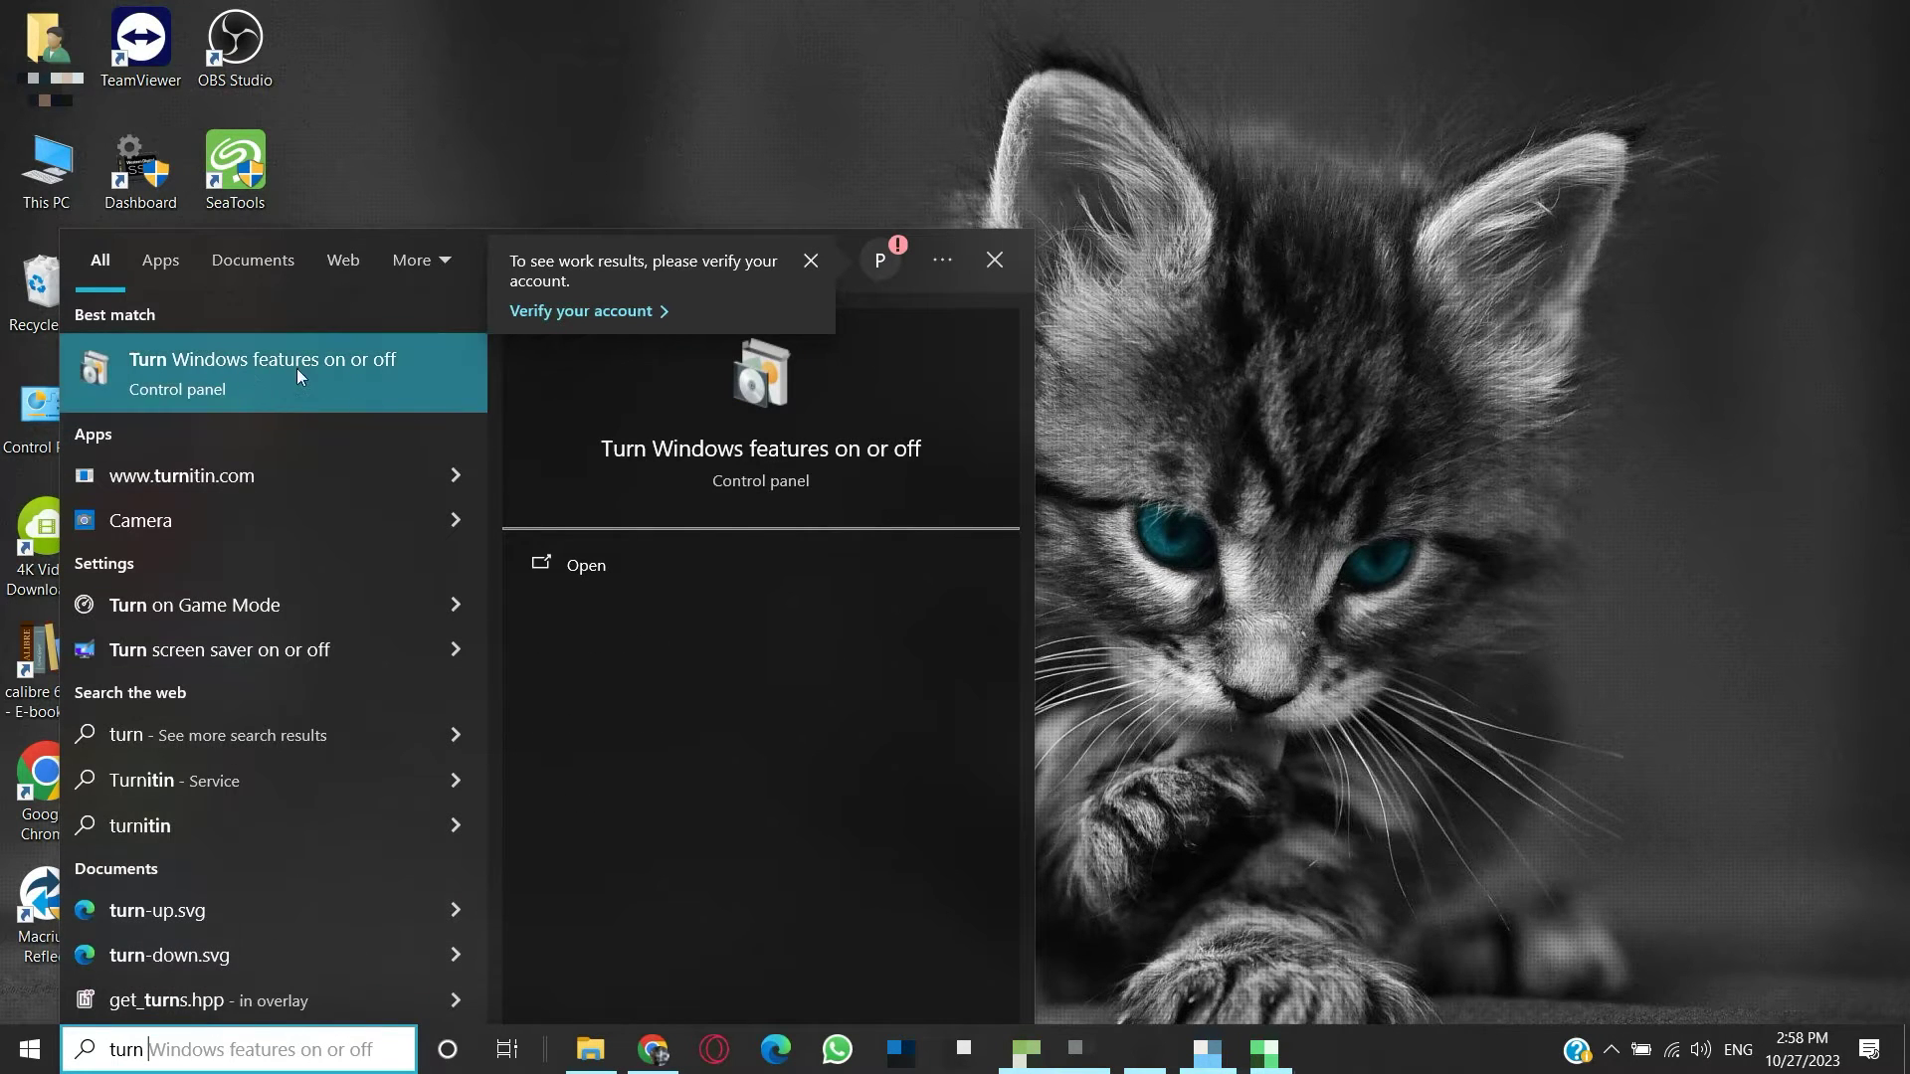
pyautogui.click(349, 382)
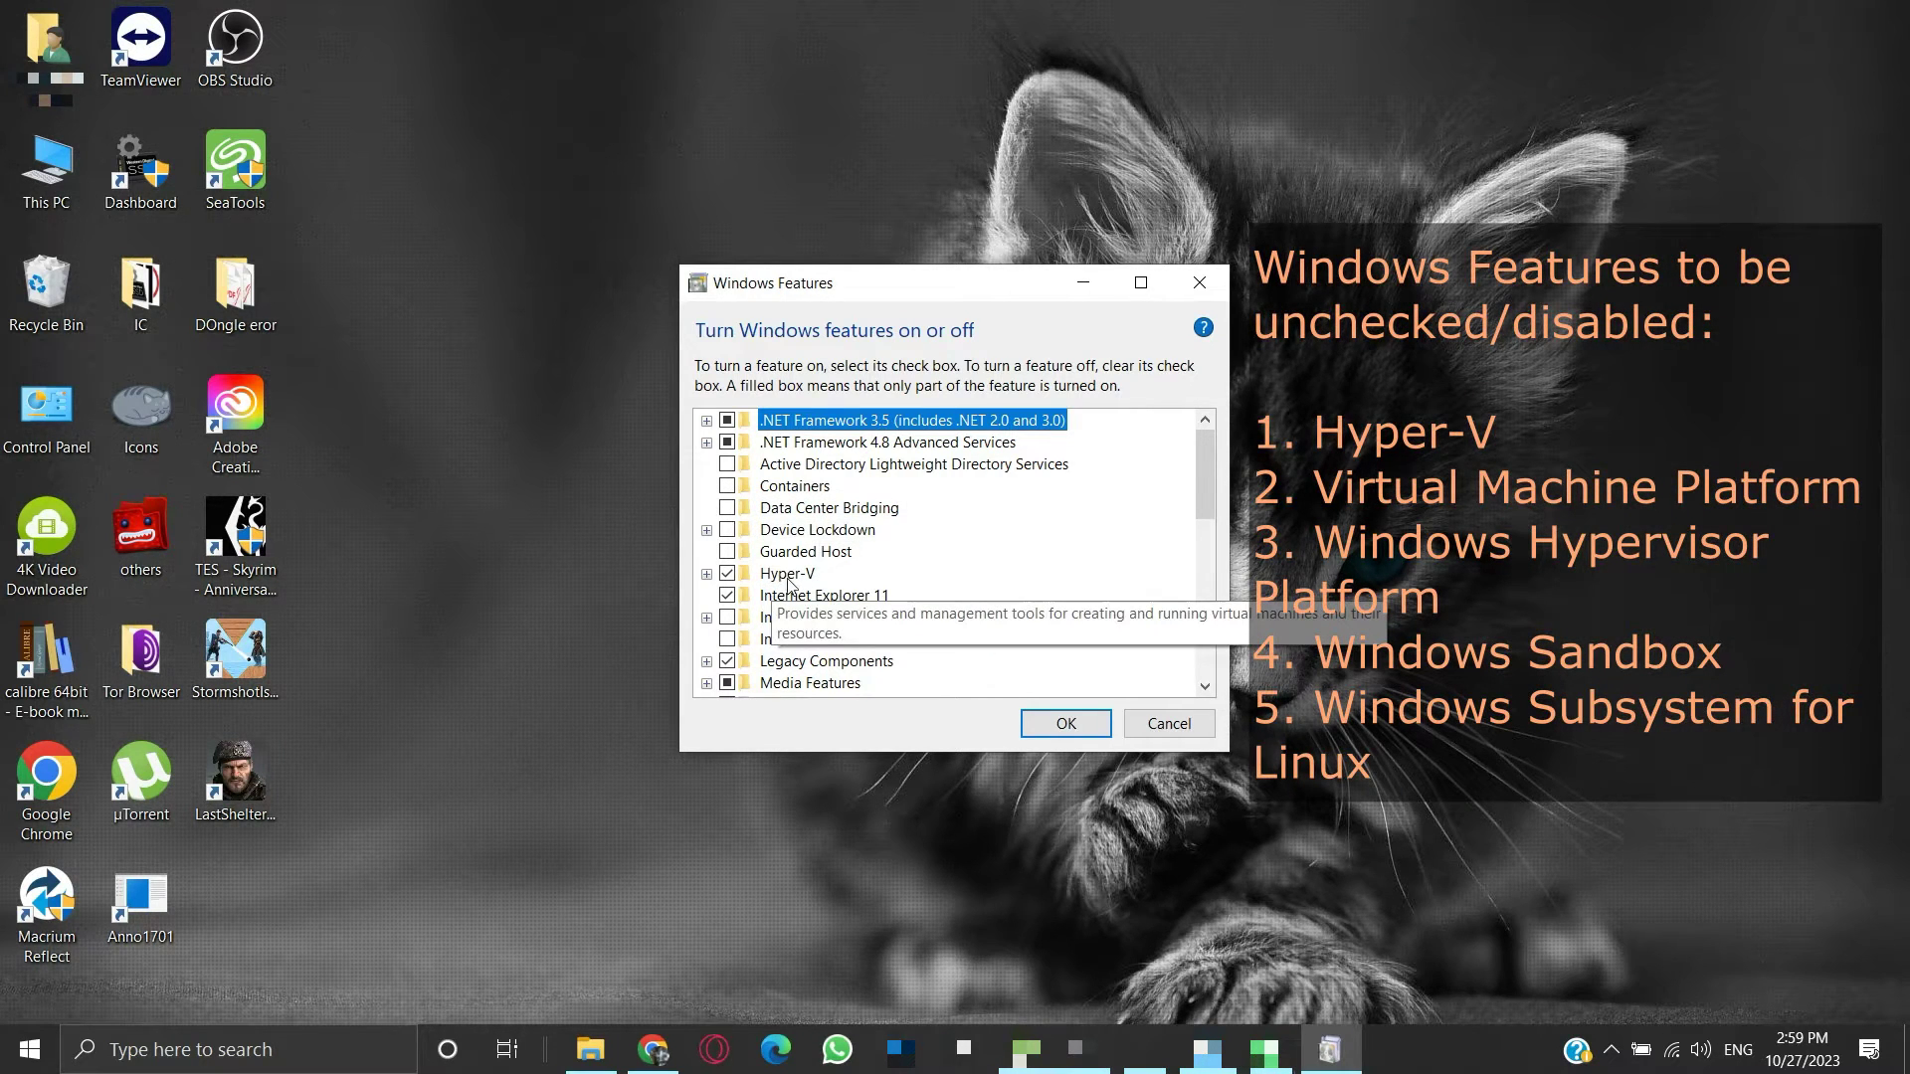
# Uncheck Hyper-V, Virtual Machine Platform and Windows Hypervisor Platform.
pyautogui.click(727, 574)
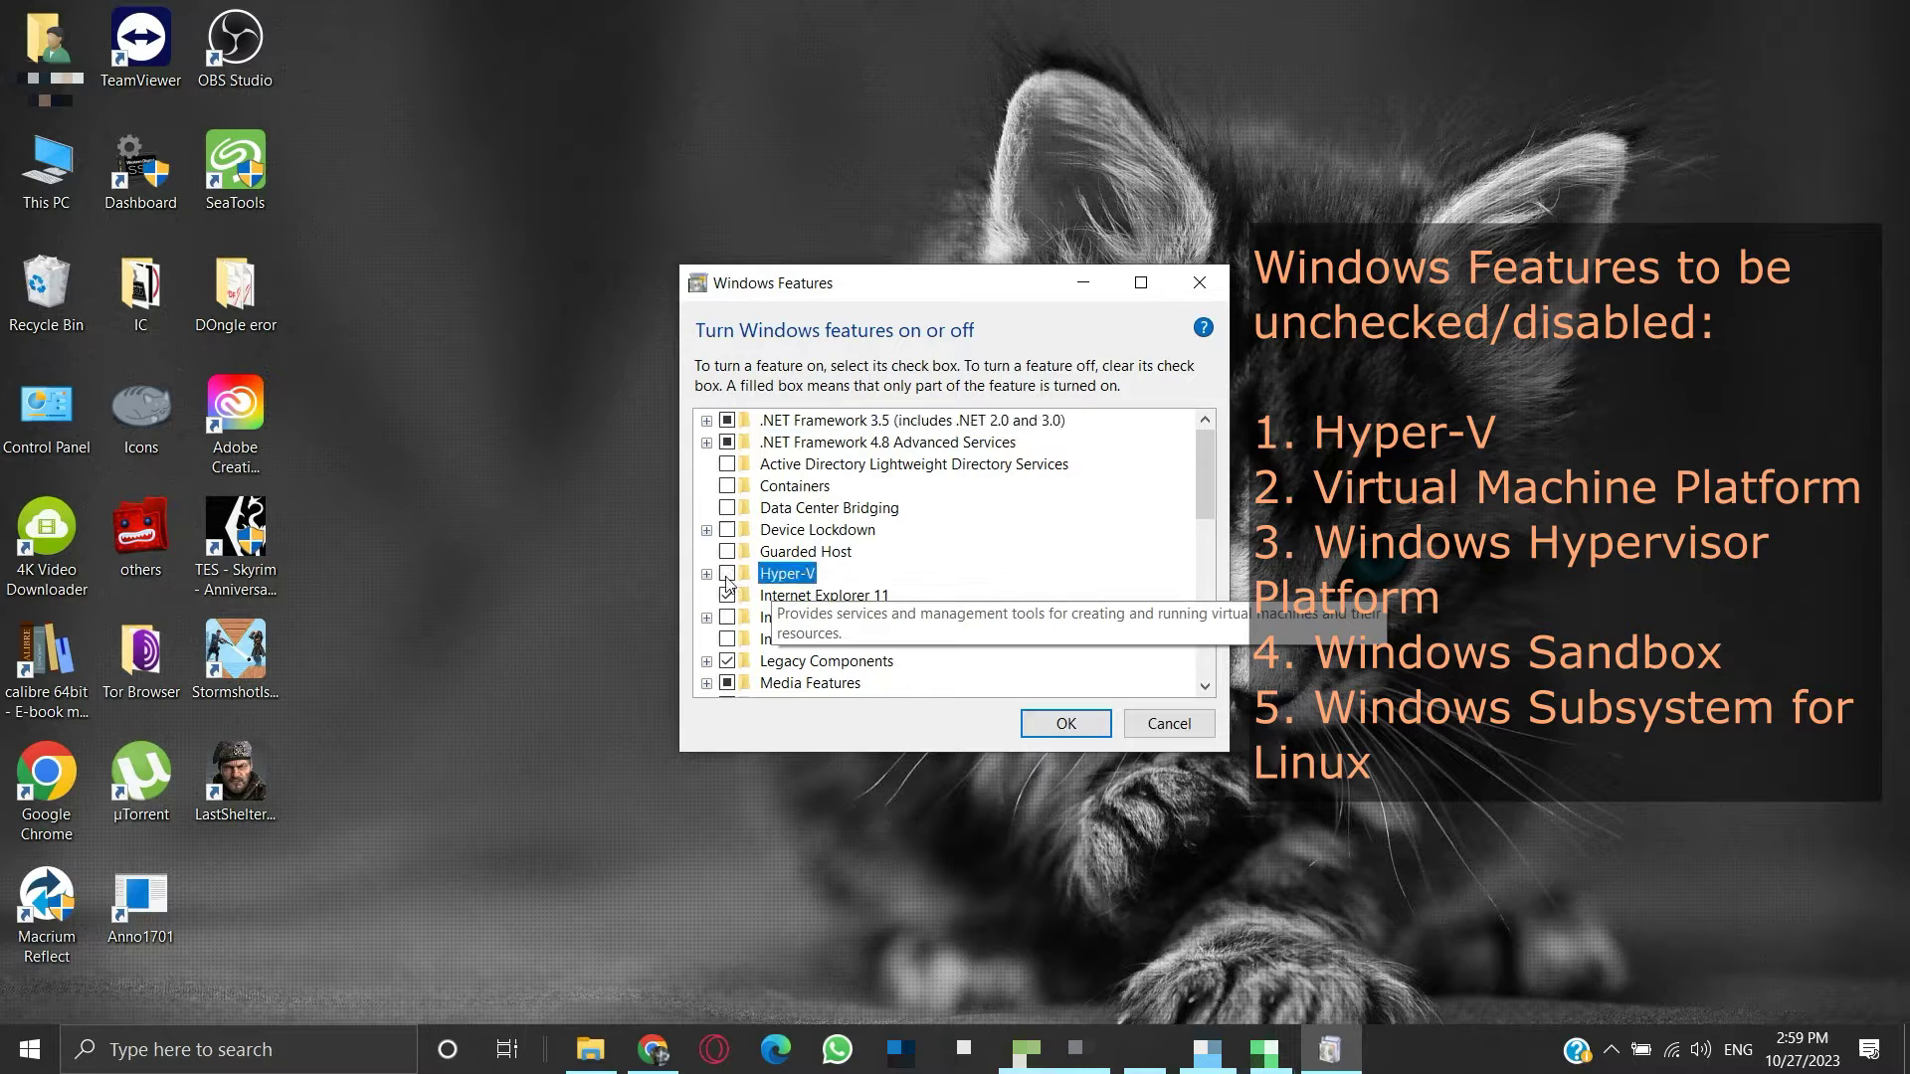
pyautogui.scroll(-3, 965, 563)
pyautogui.scroll(-3, 964, 563)
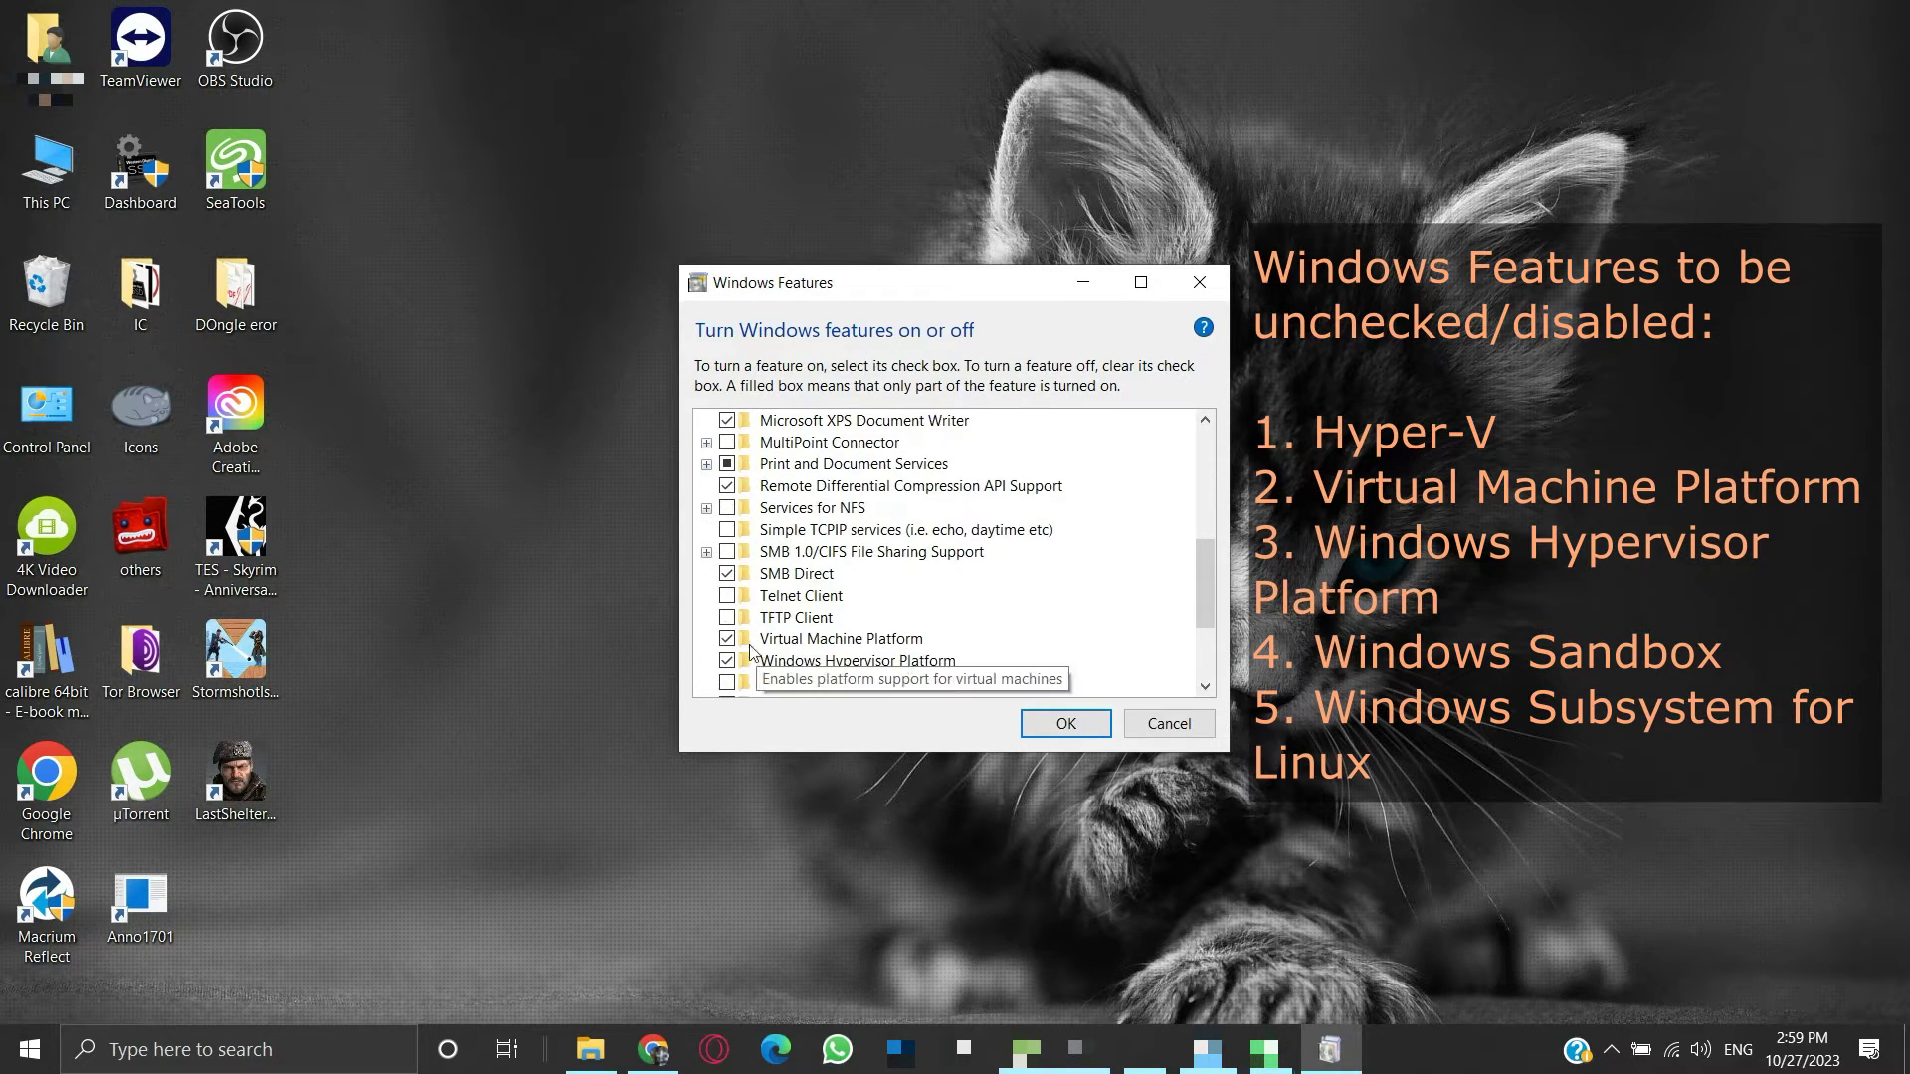
pyautogui.click(728, 639)
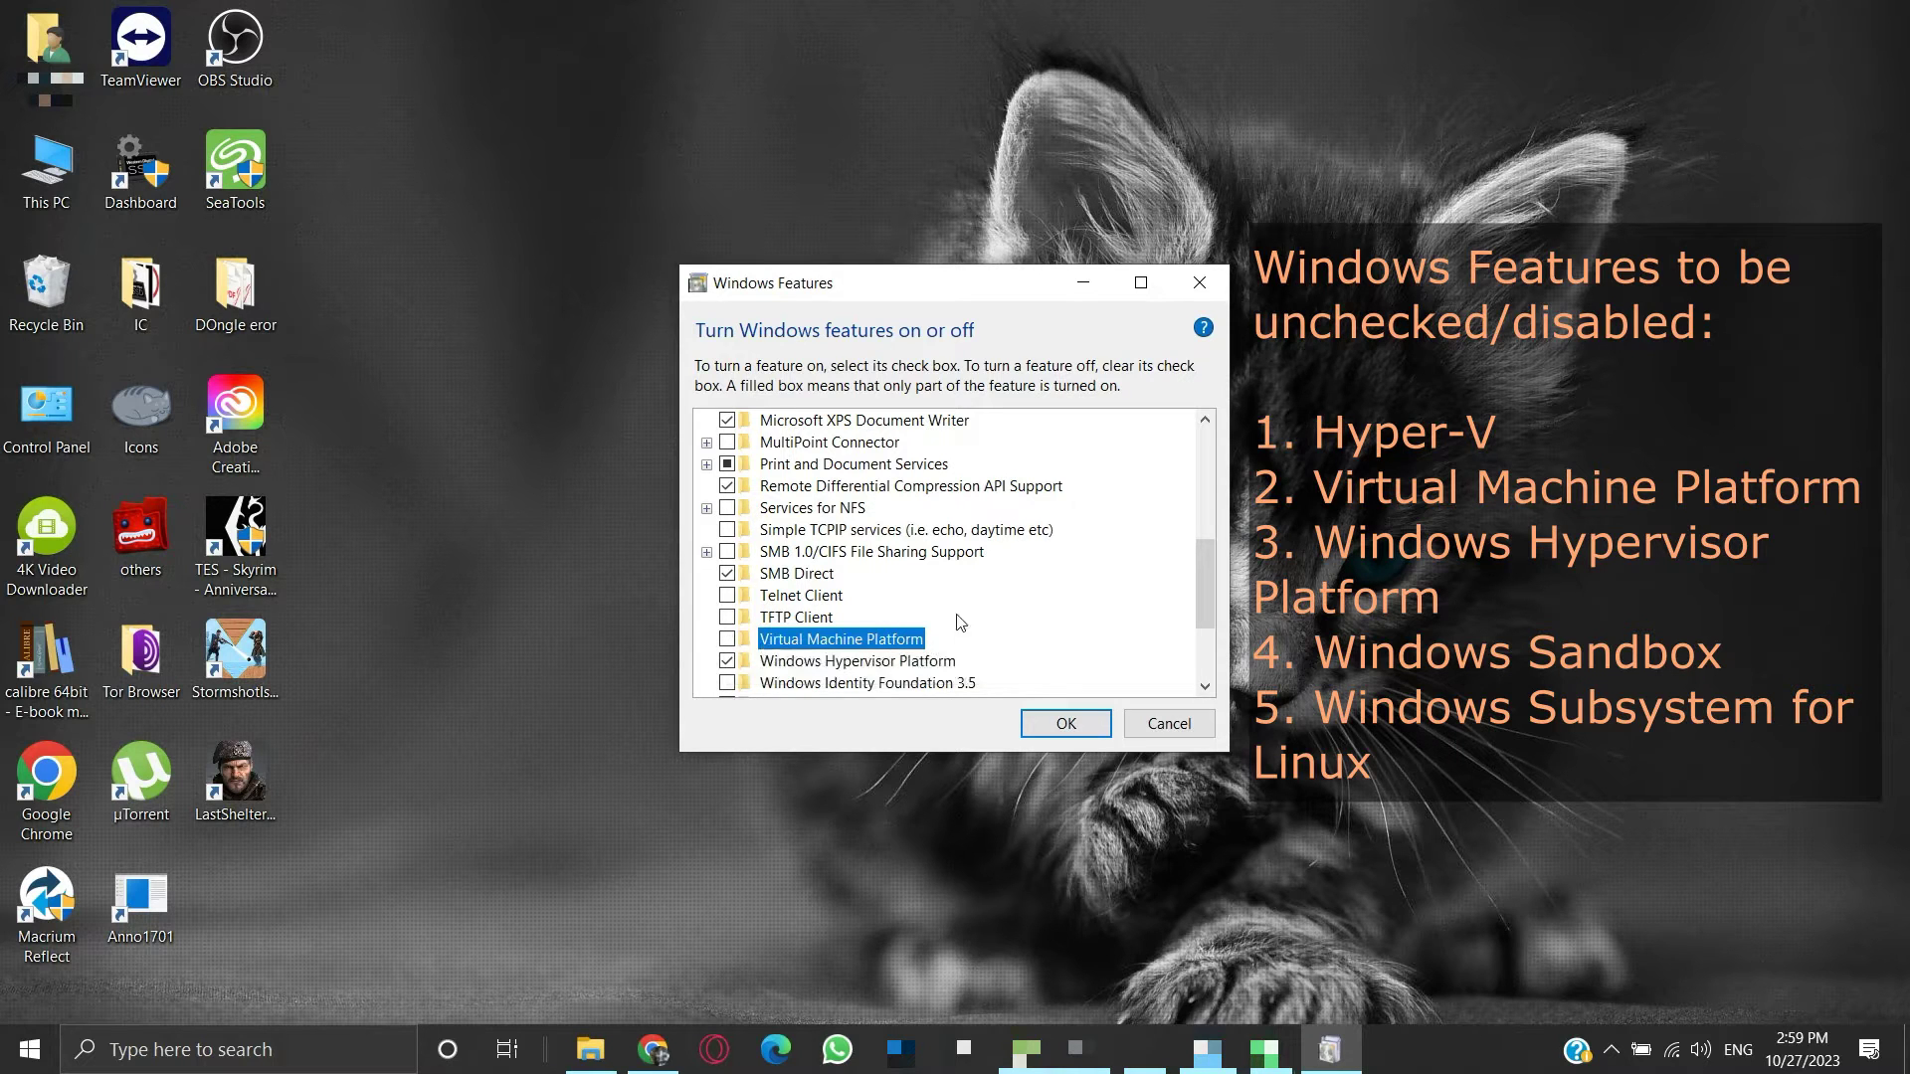
pyautogui.scroll(-1, 975, 628)
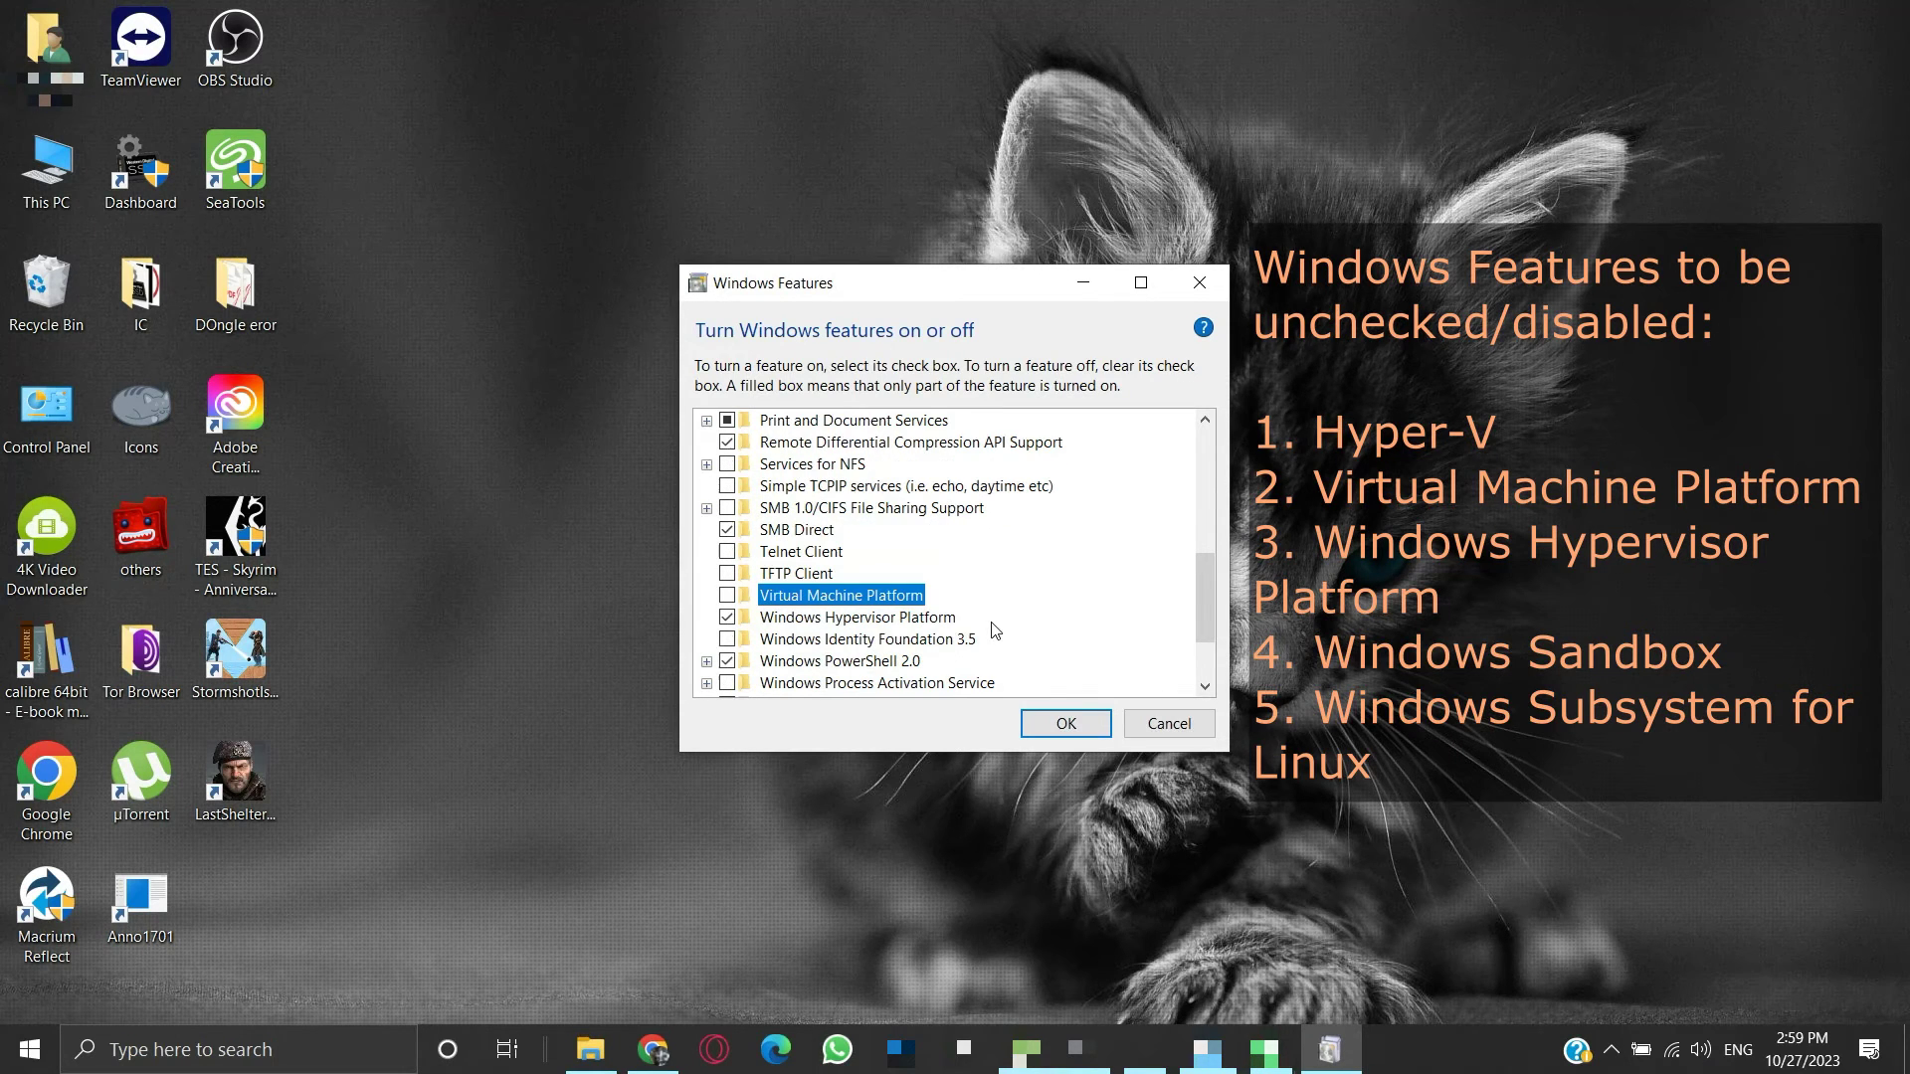
pyautogui.click(782, 621)
pyautogui.click(727, 617)
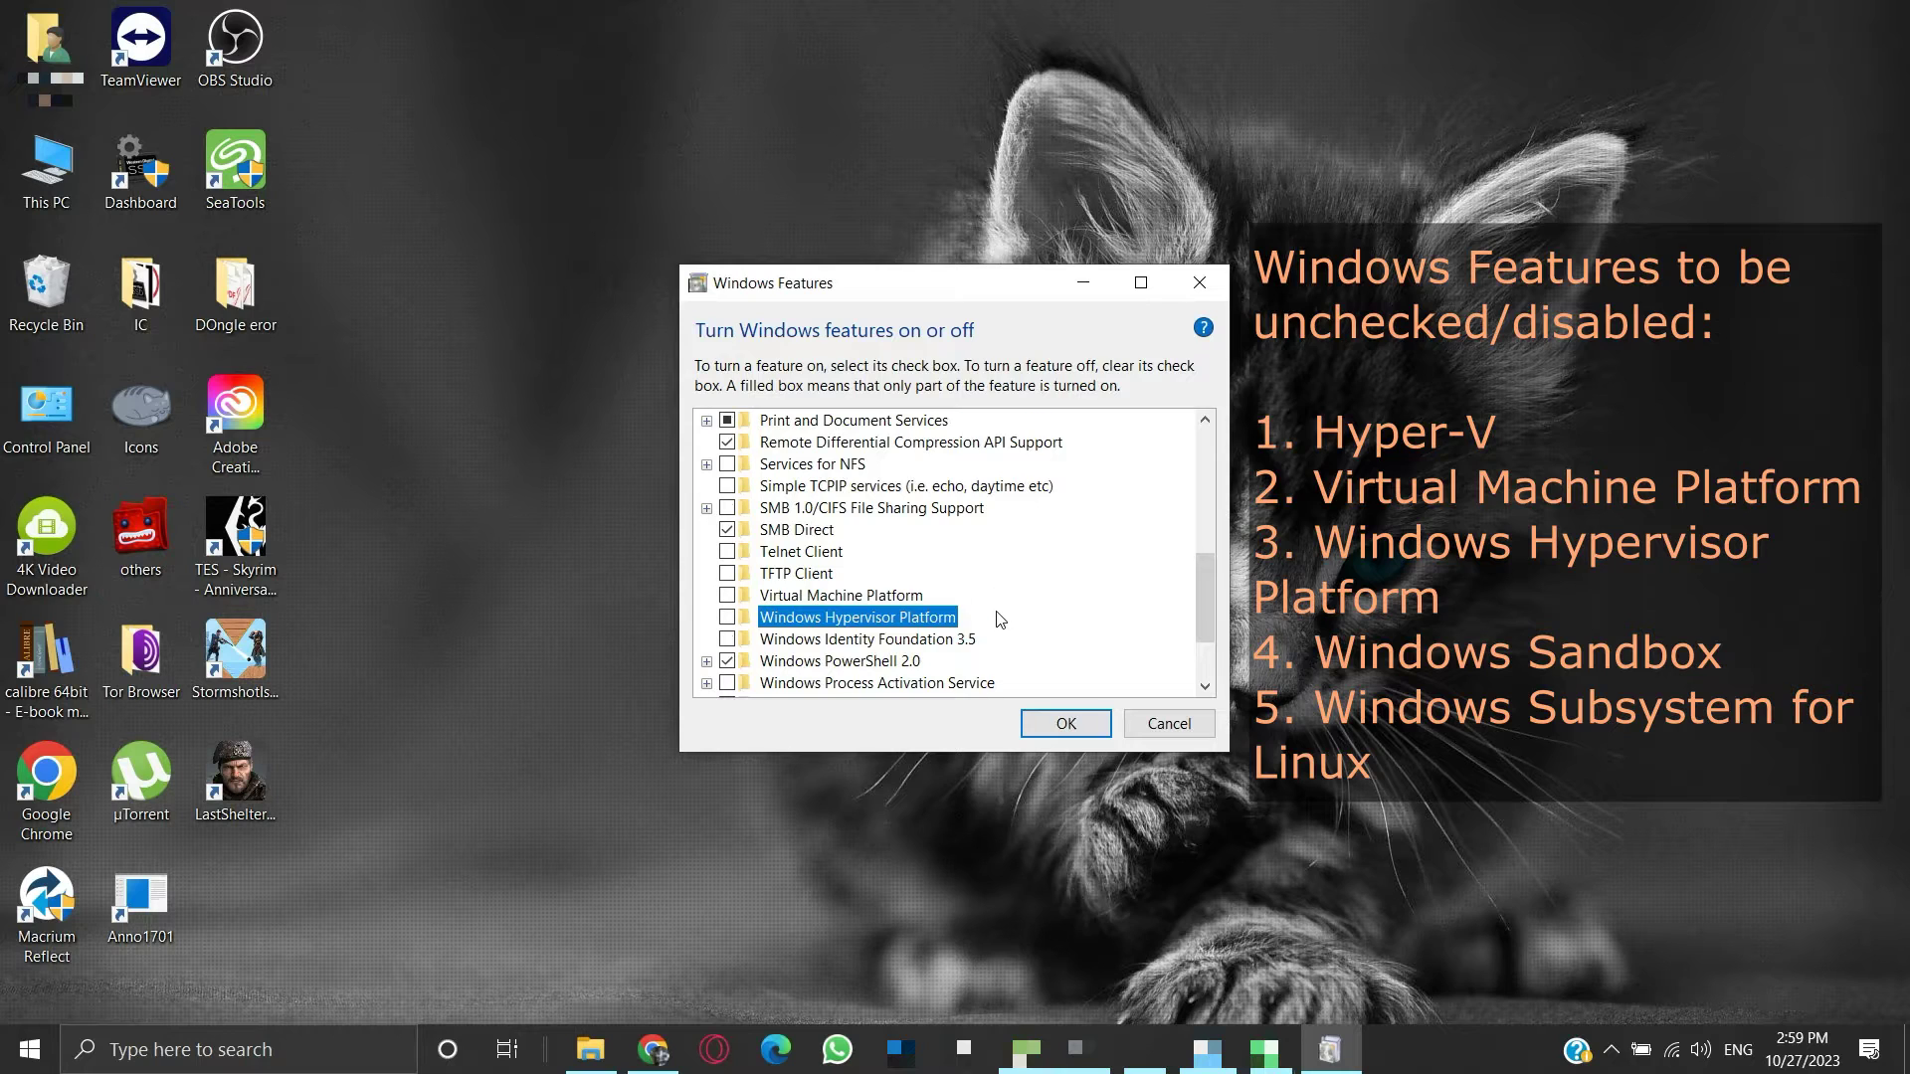
# Uncheck Windows Sandbox and Windows Subsystem for Linux, then apply the changes with OK.
pyautogui.scroll(-3, 1000, 620)
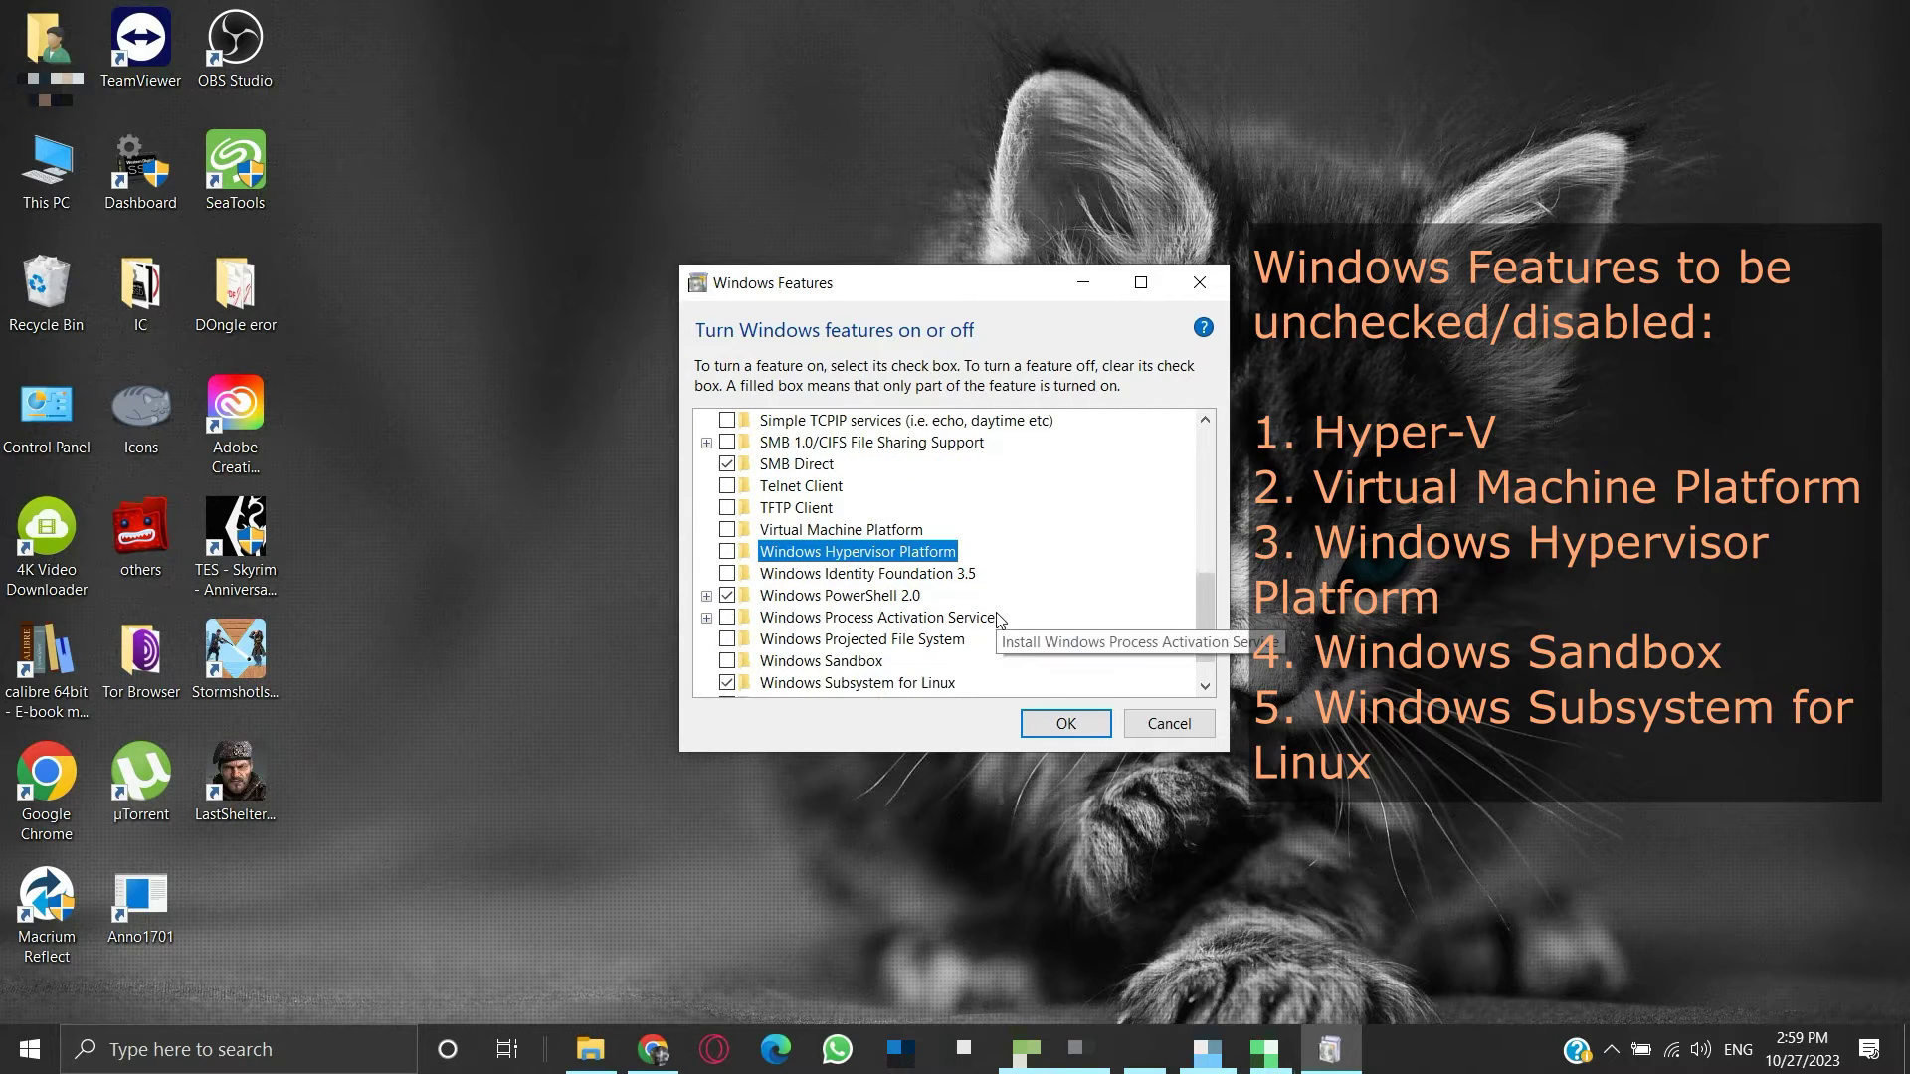
pyautogui.click(852, 664)
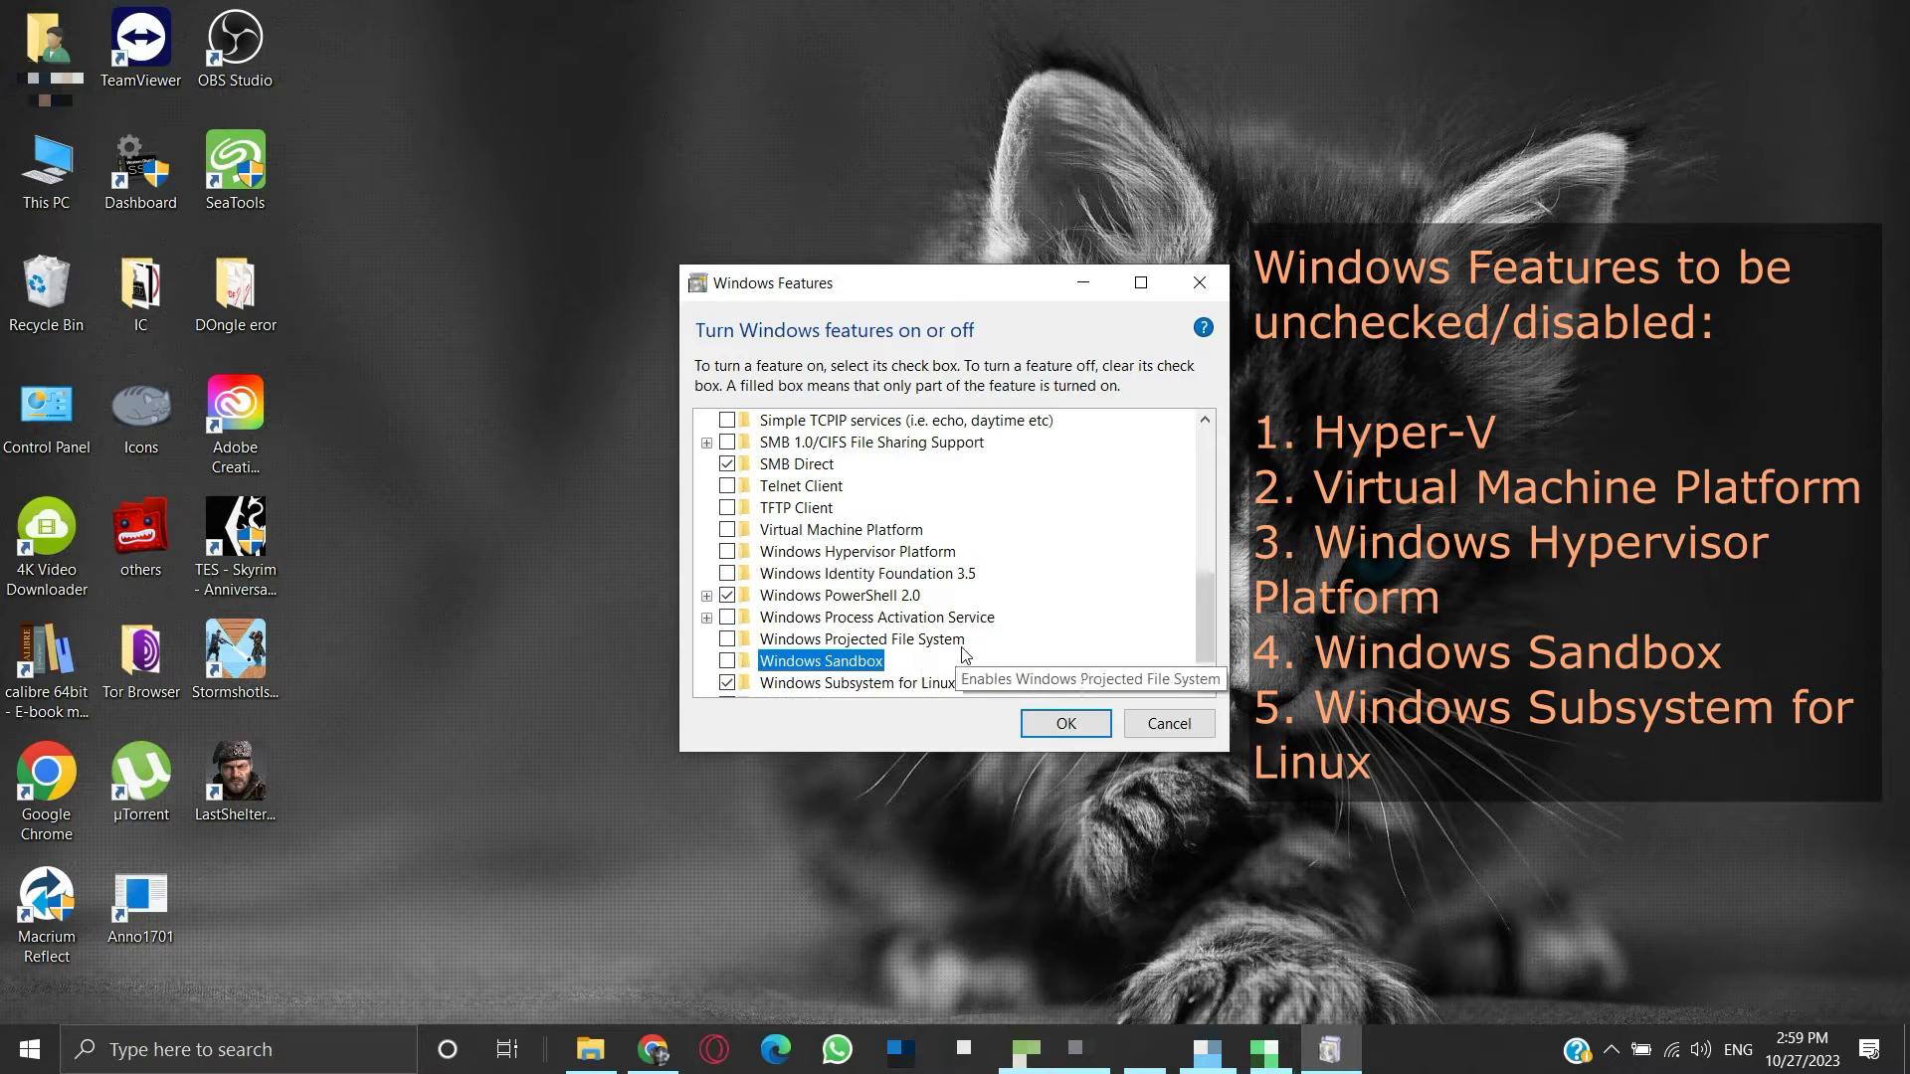
pyautogui.scroll(-2, 1019, 640)
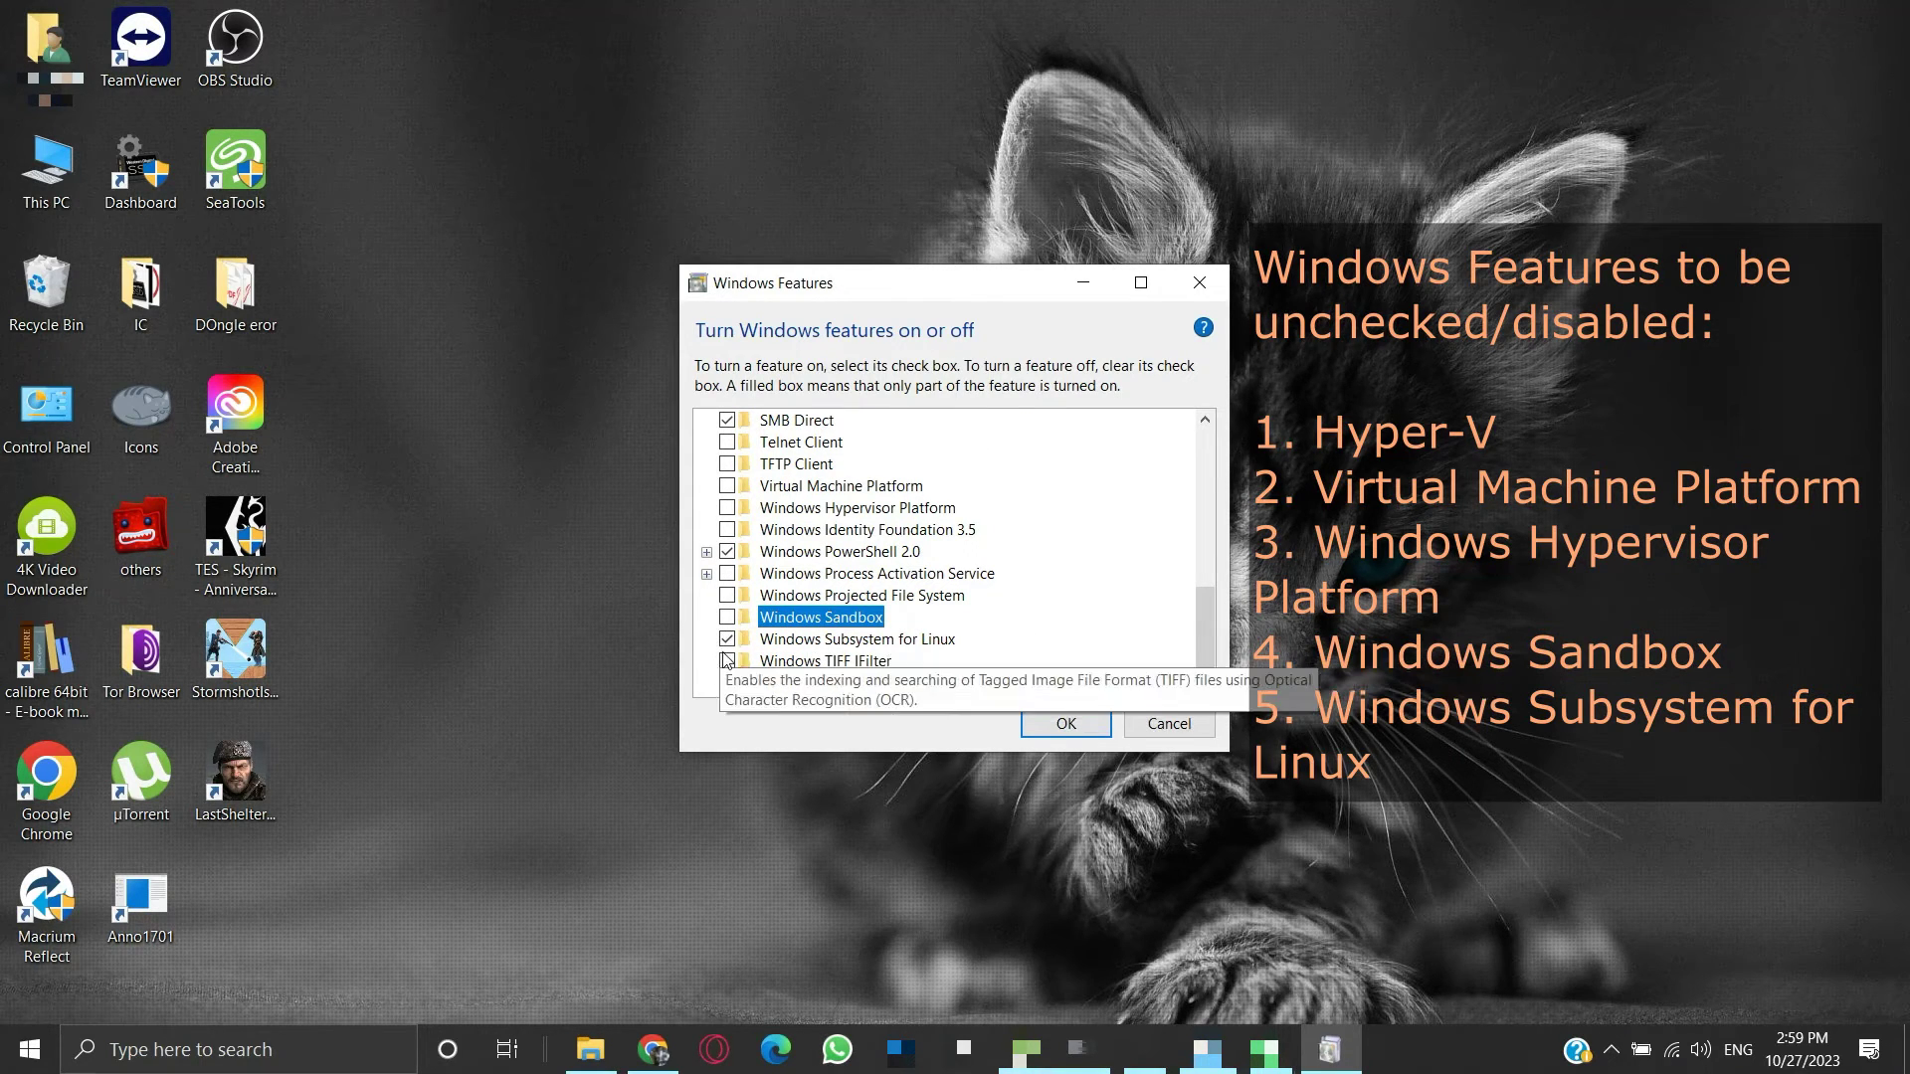
pyautogui.click(846, 639)
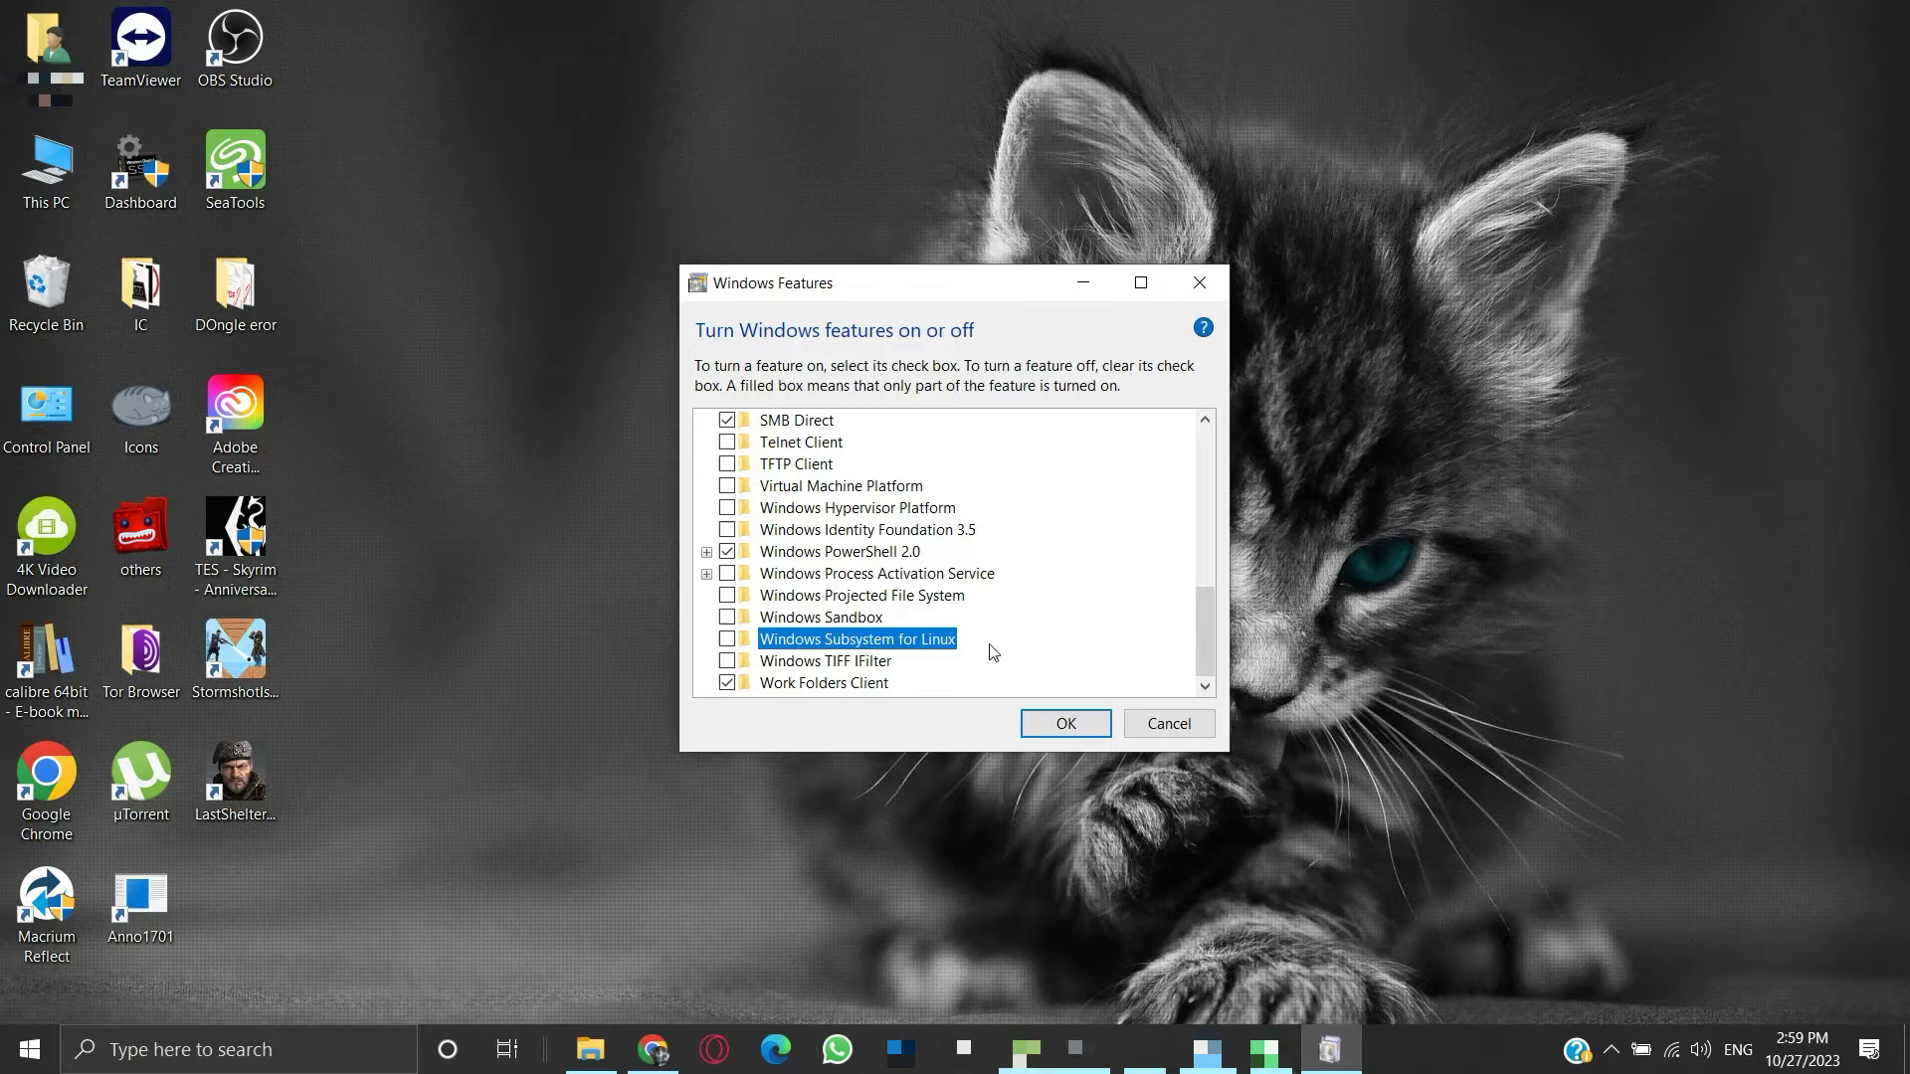
pyautogui.click(1078, 727)
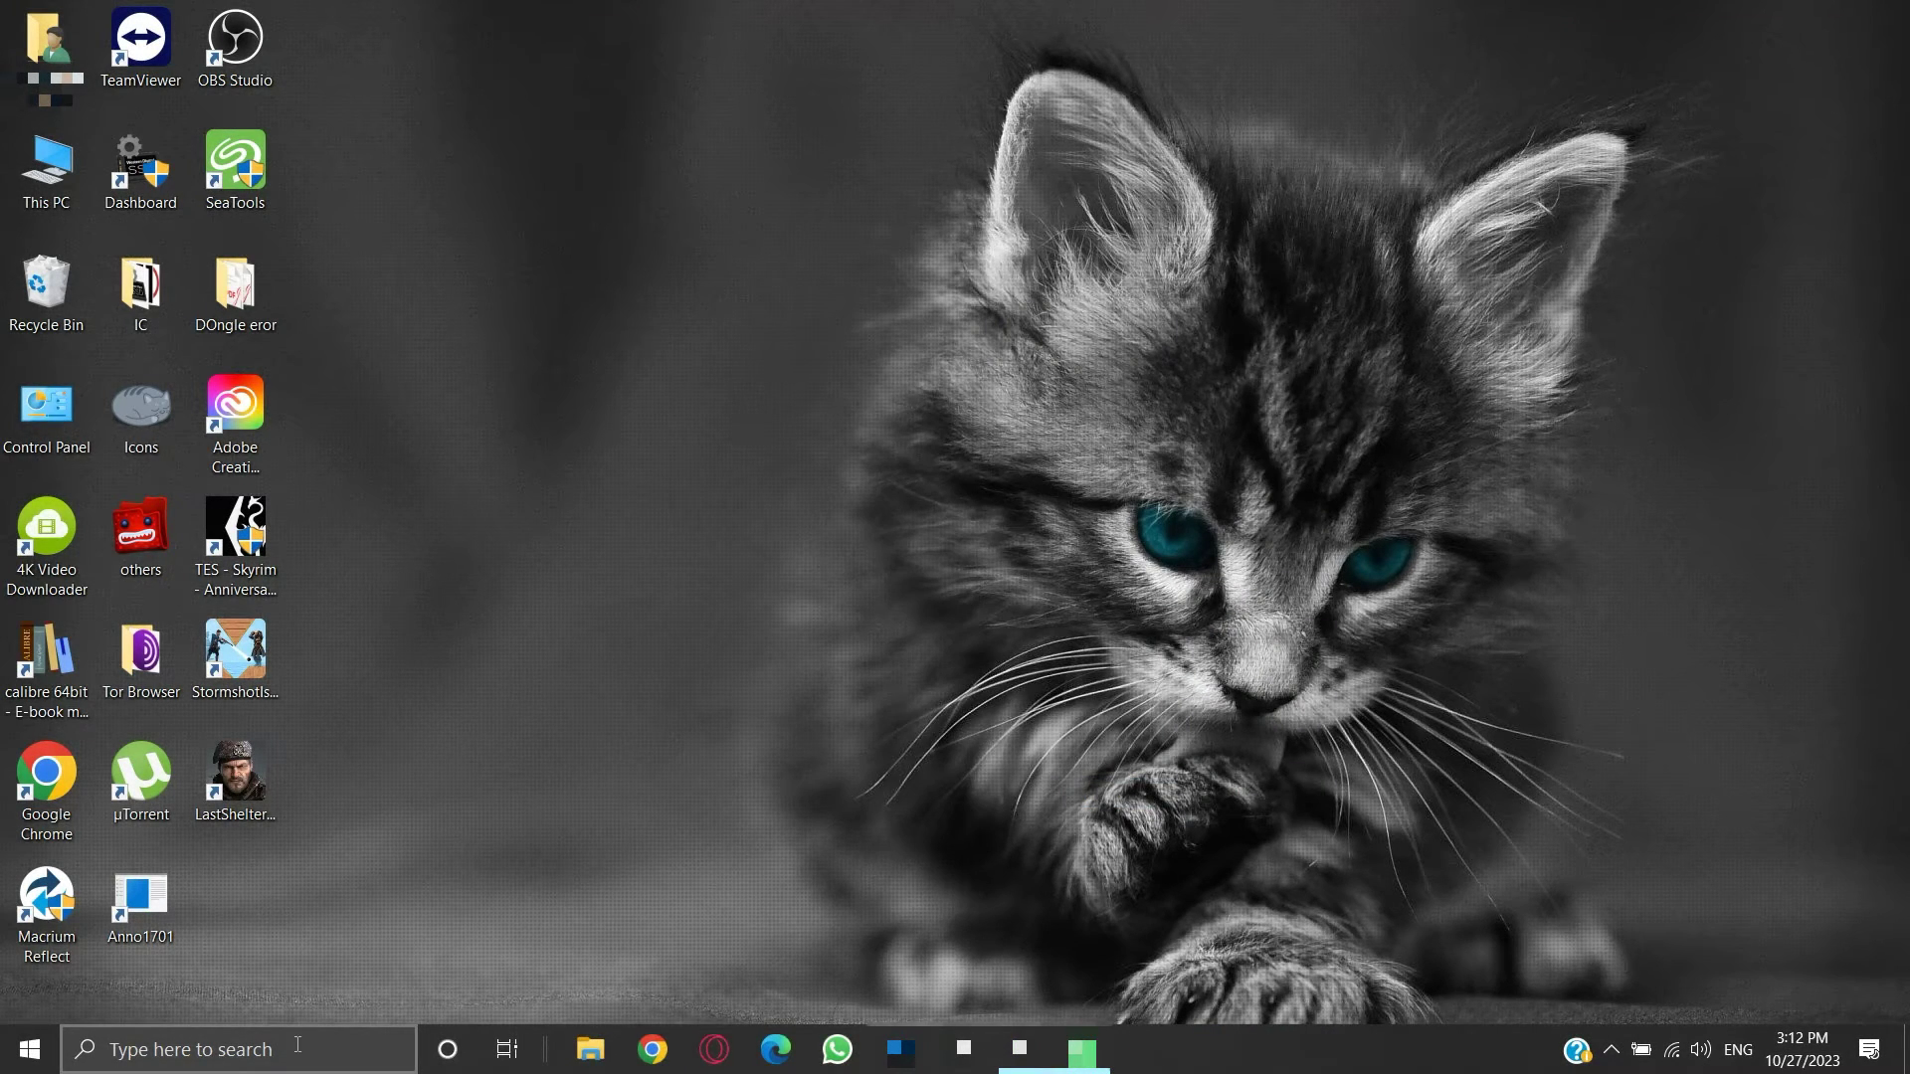
# Launch BlueStacks 5 from Windows search.
pyautogui.click(297, 1045)
pyautogui.write('blue')
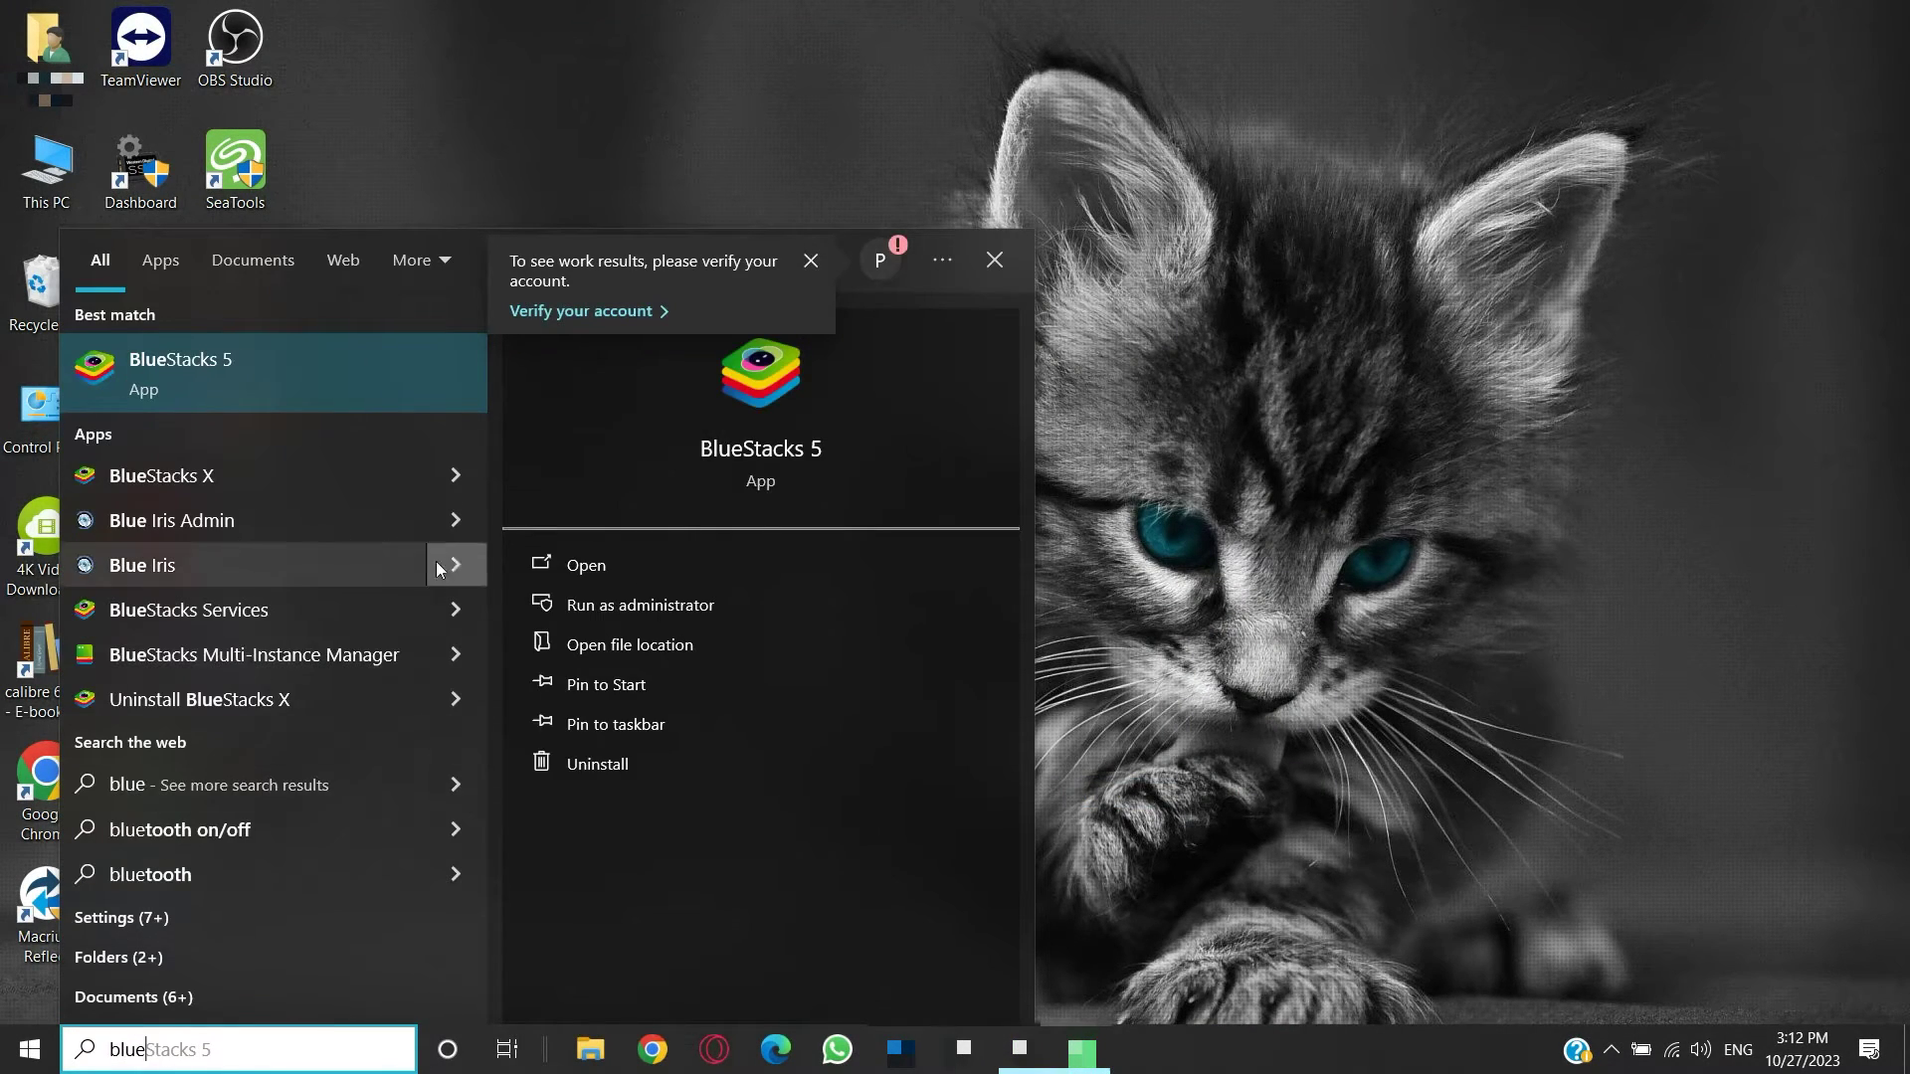
pyautogui.click(567, 567)
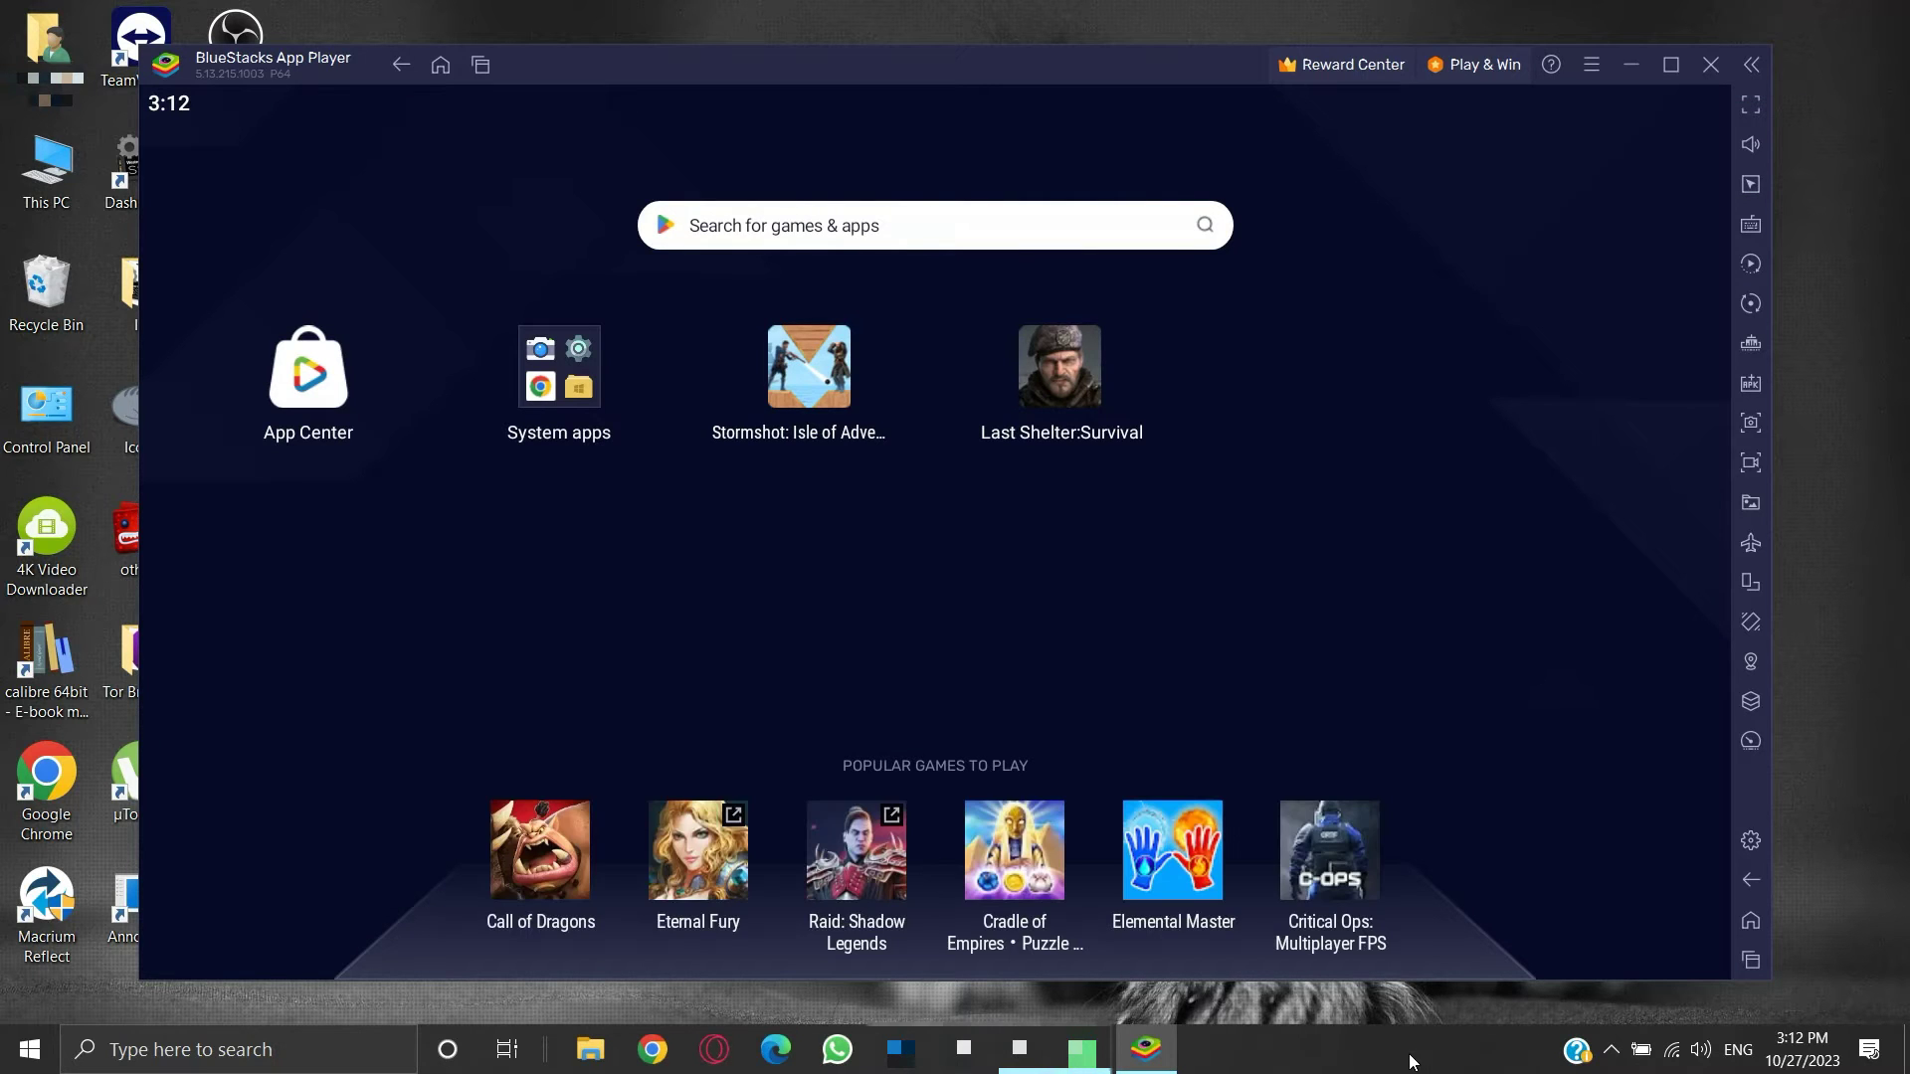
# Launch Ubuntu 22.04.2 LTS, dismiss its failed console, and exit BlueStacks App Player.
pyautogui.click(299, 1049)
pyautogui.write('ubu')
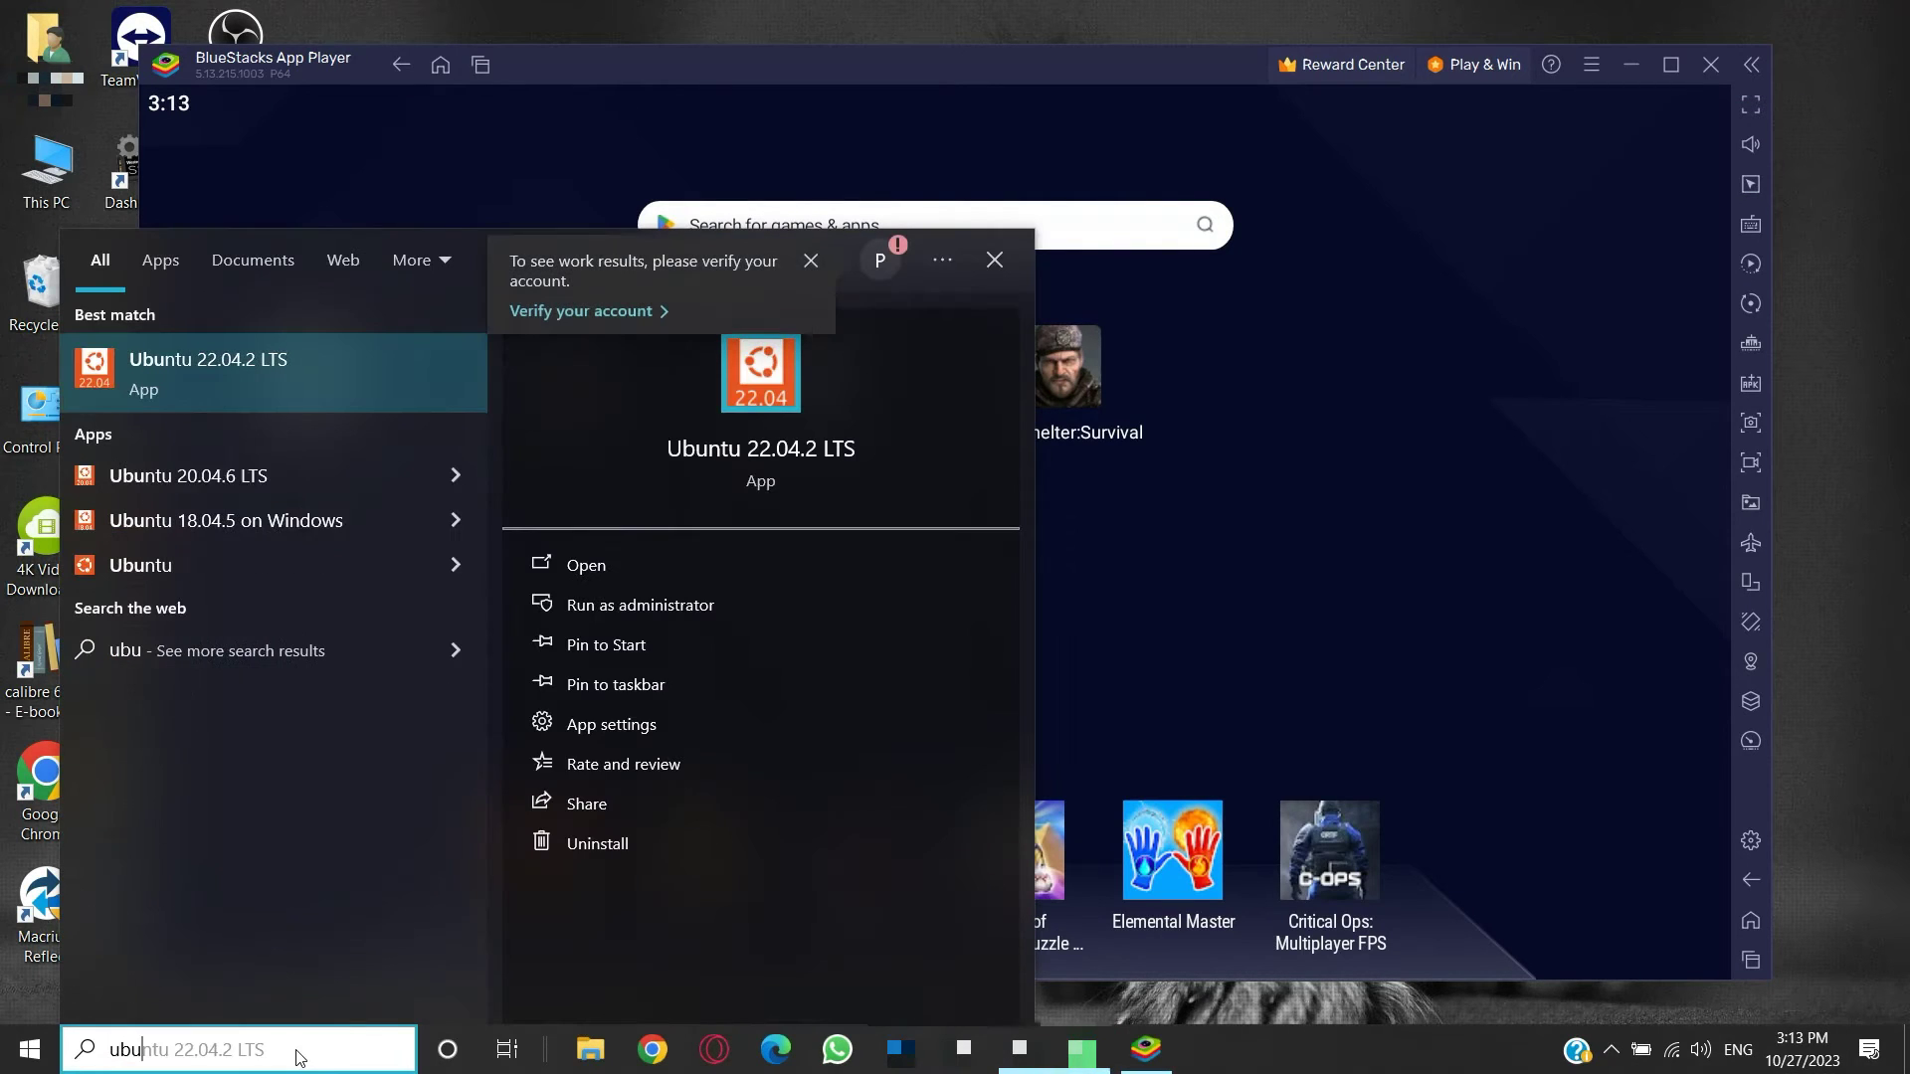
pyautogui.click(621, 575)
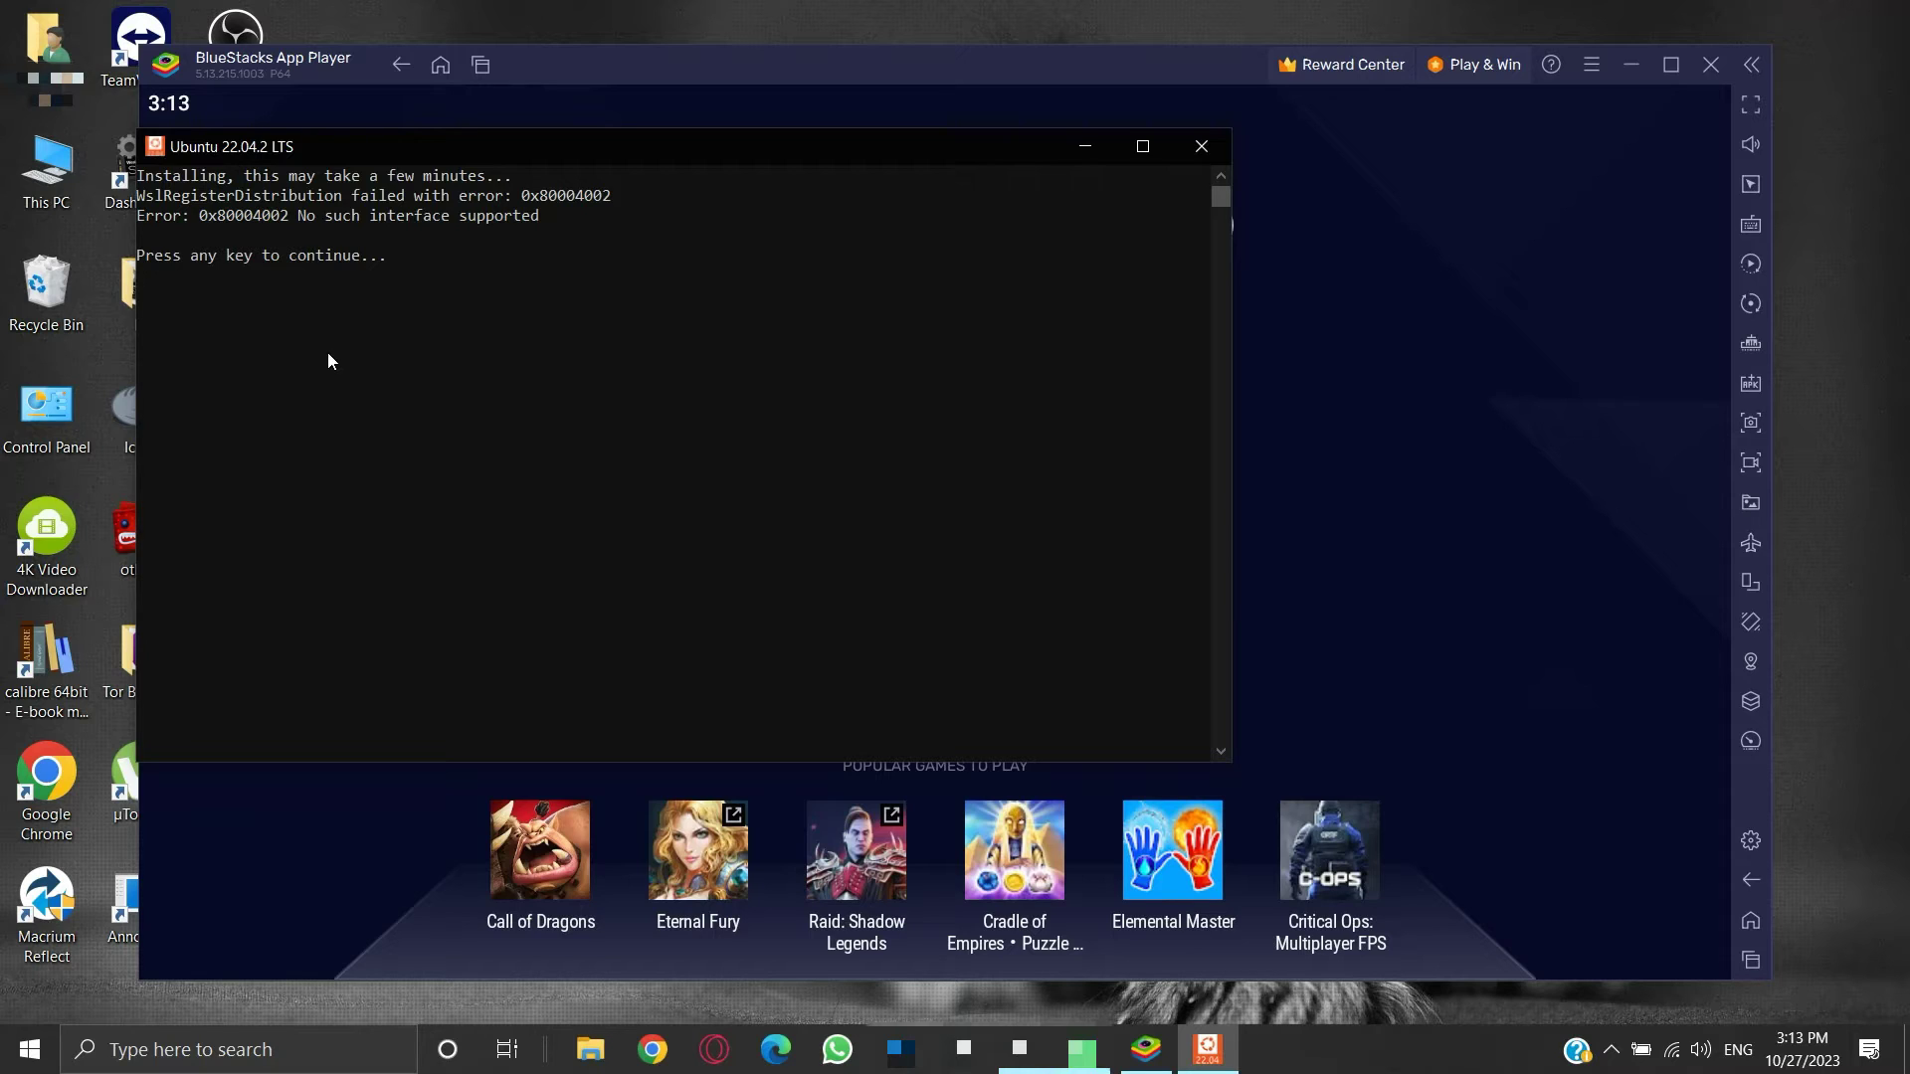
pyautogui.press('Return')
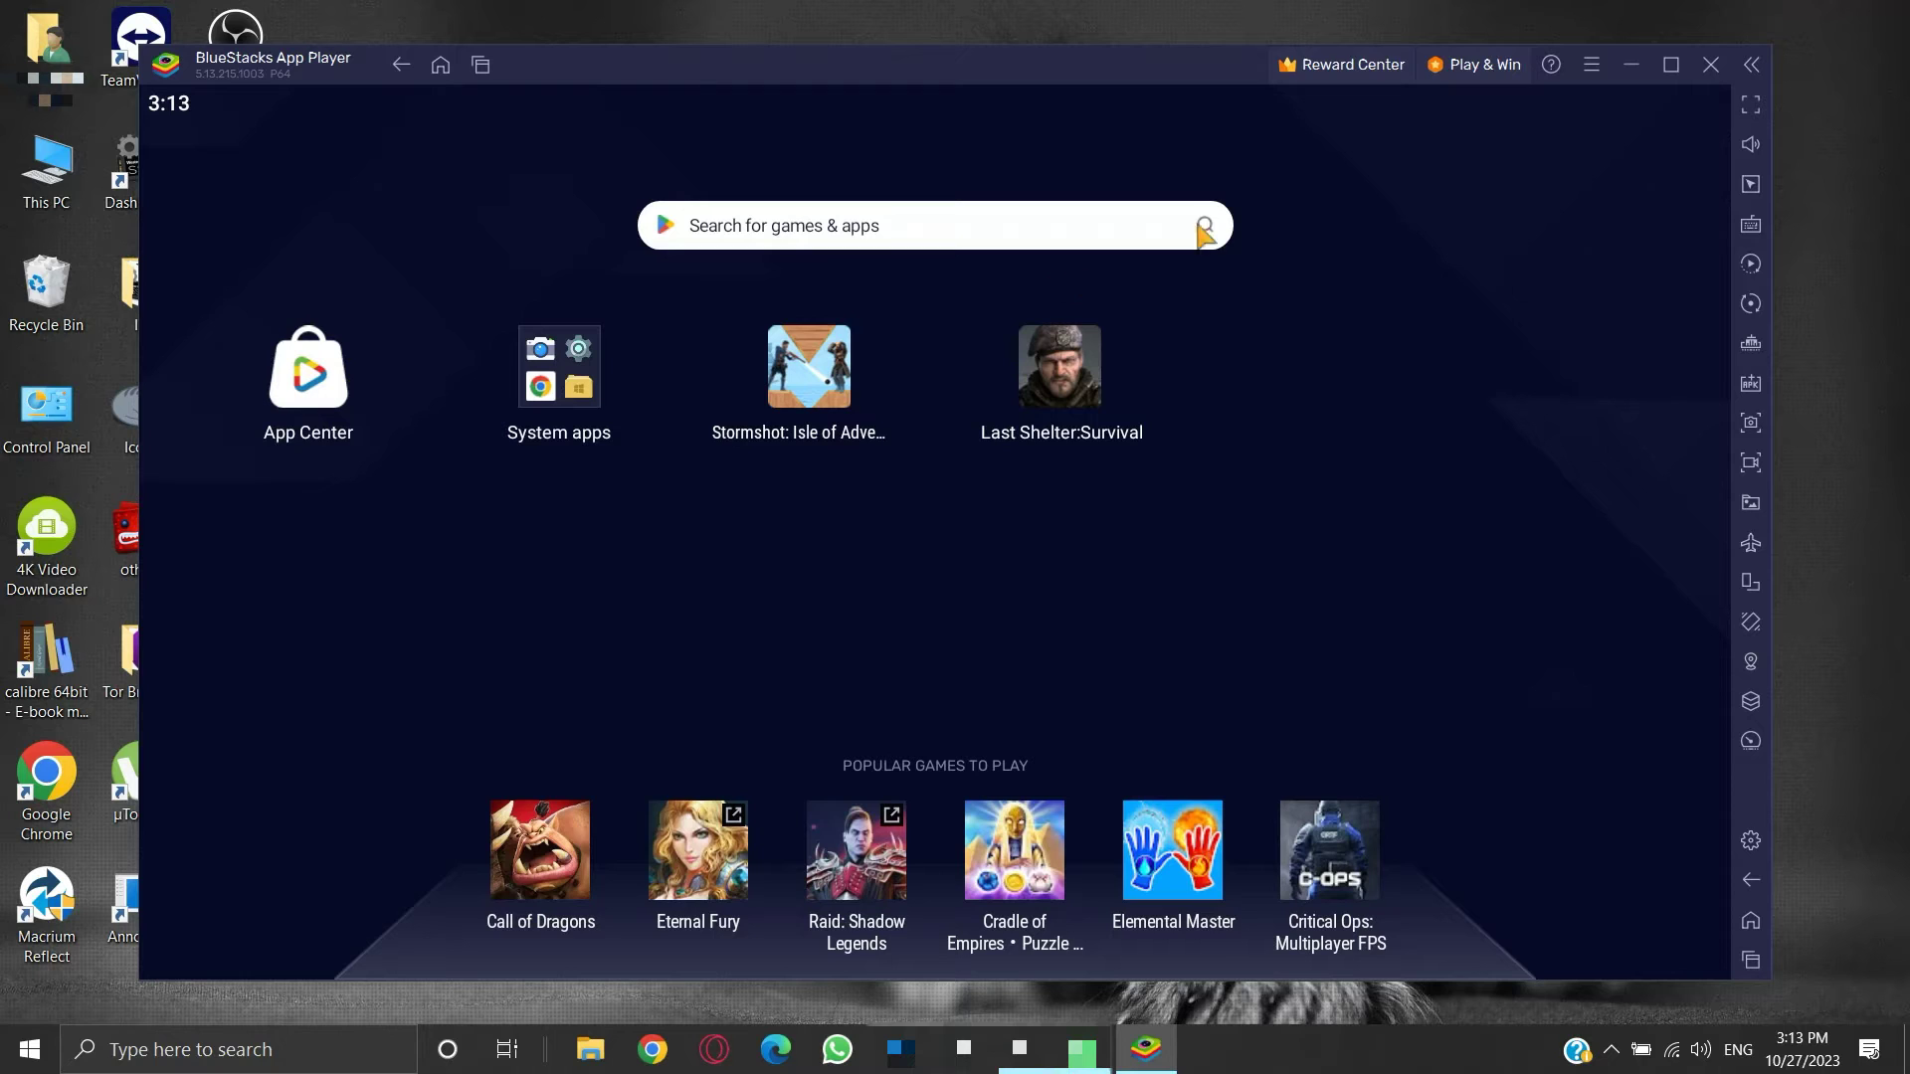
pyautogui.click(1712, 68)
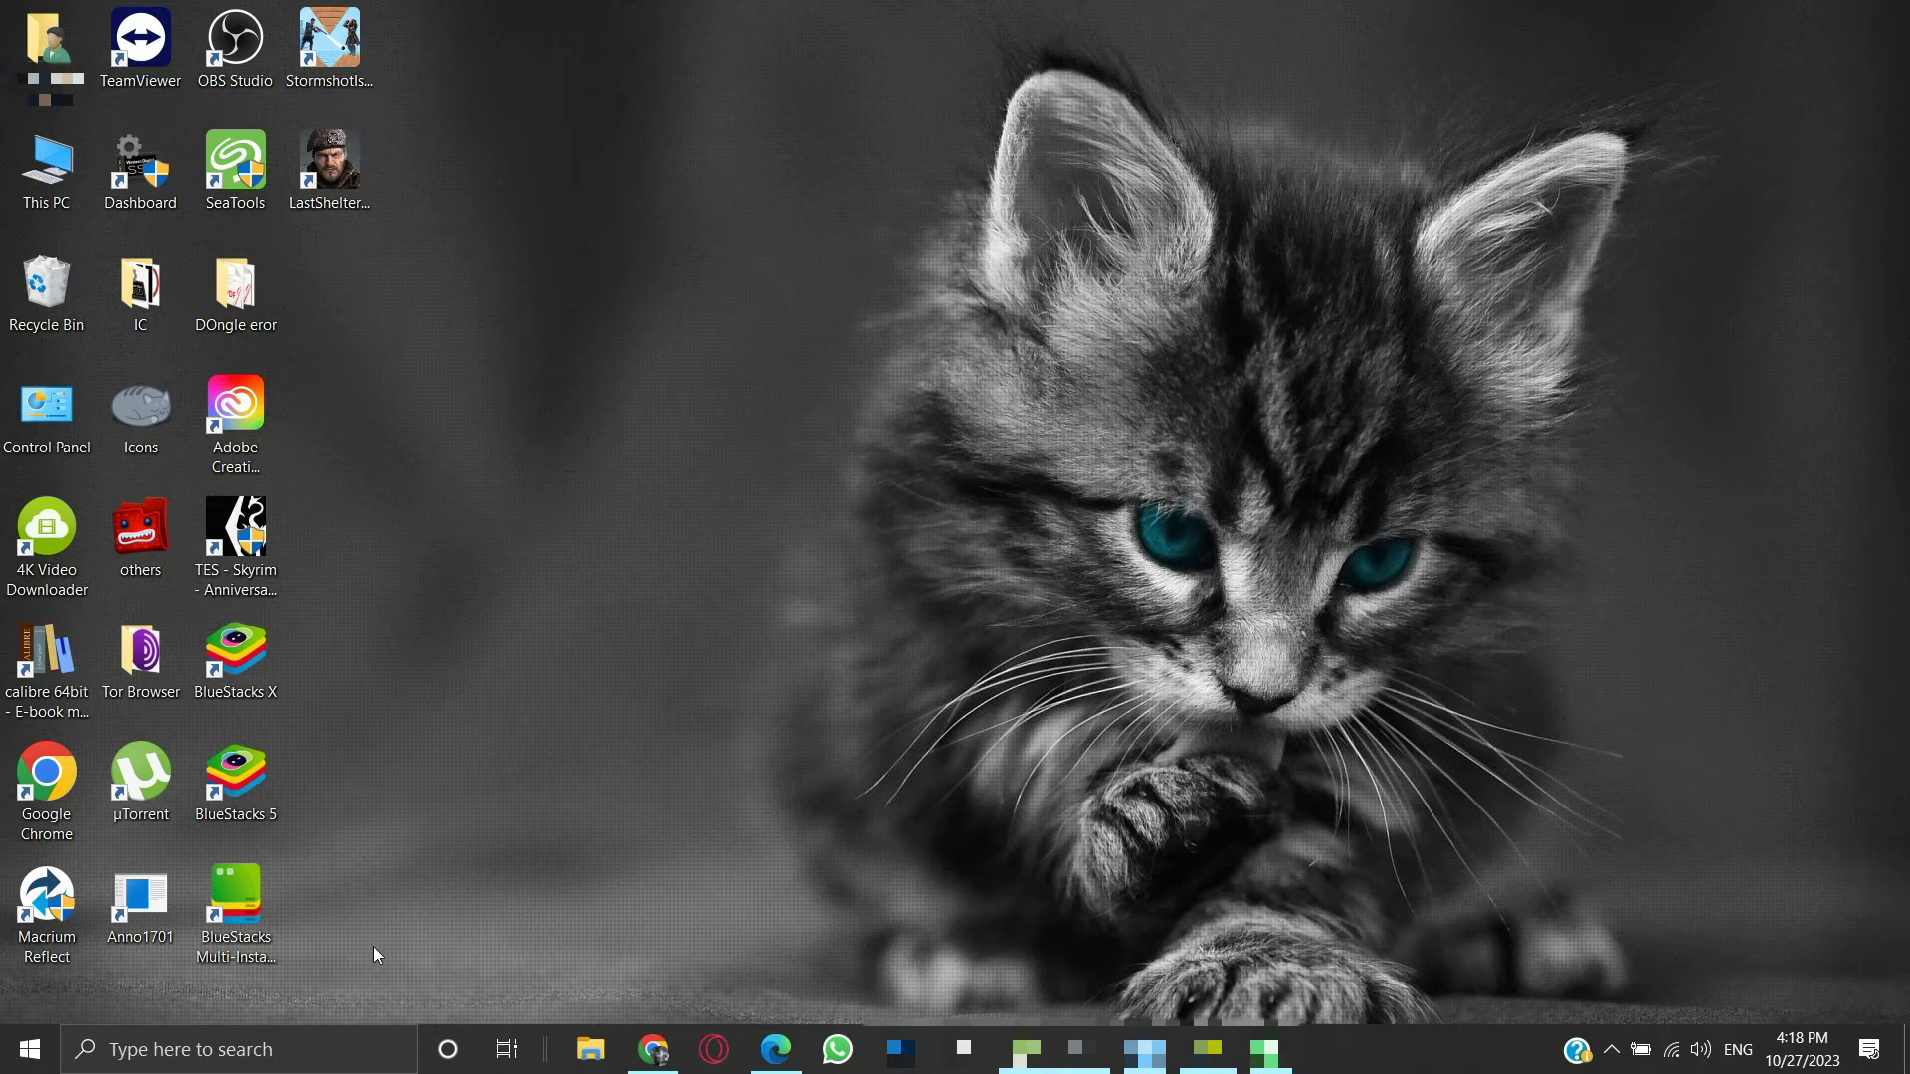
# Confirm BlueStacks App Player 5.13.220.1001 is listed in Apps & features, then close Settings.
pyautogui.click(295, 1049)
pyautogui.write('add')
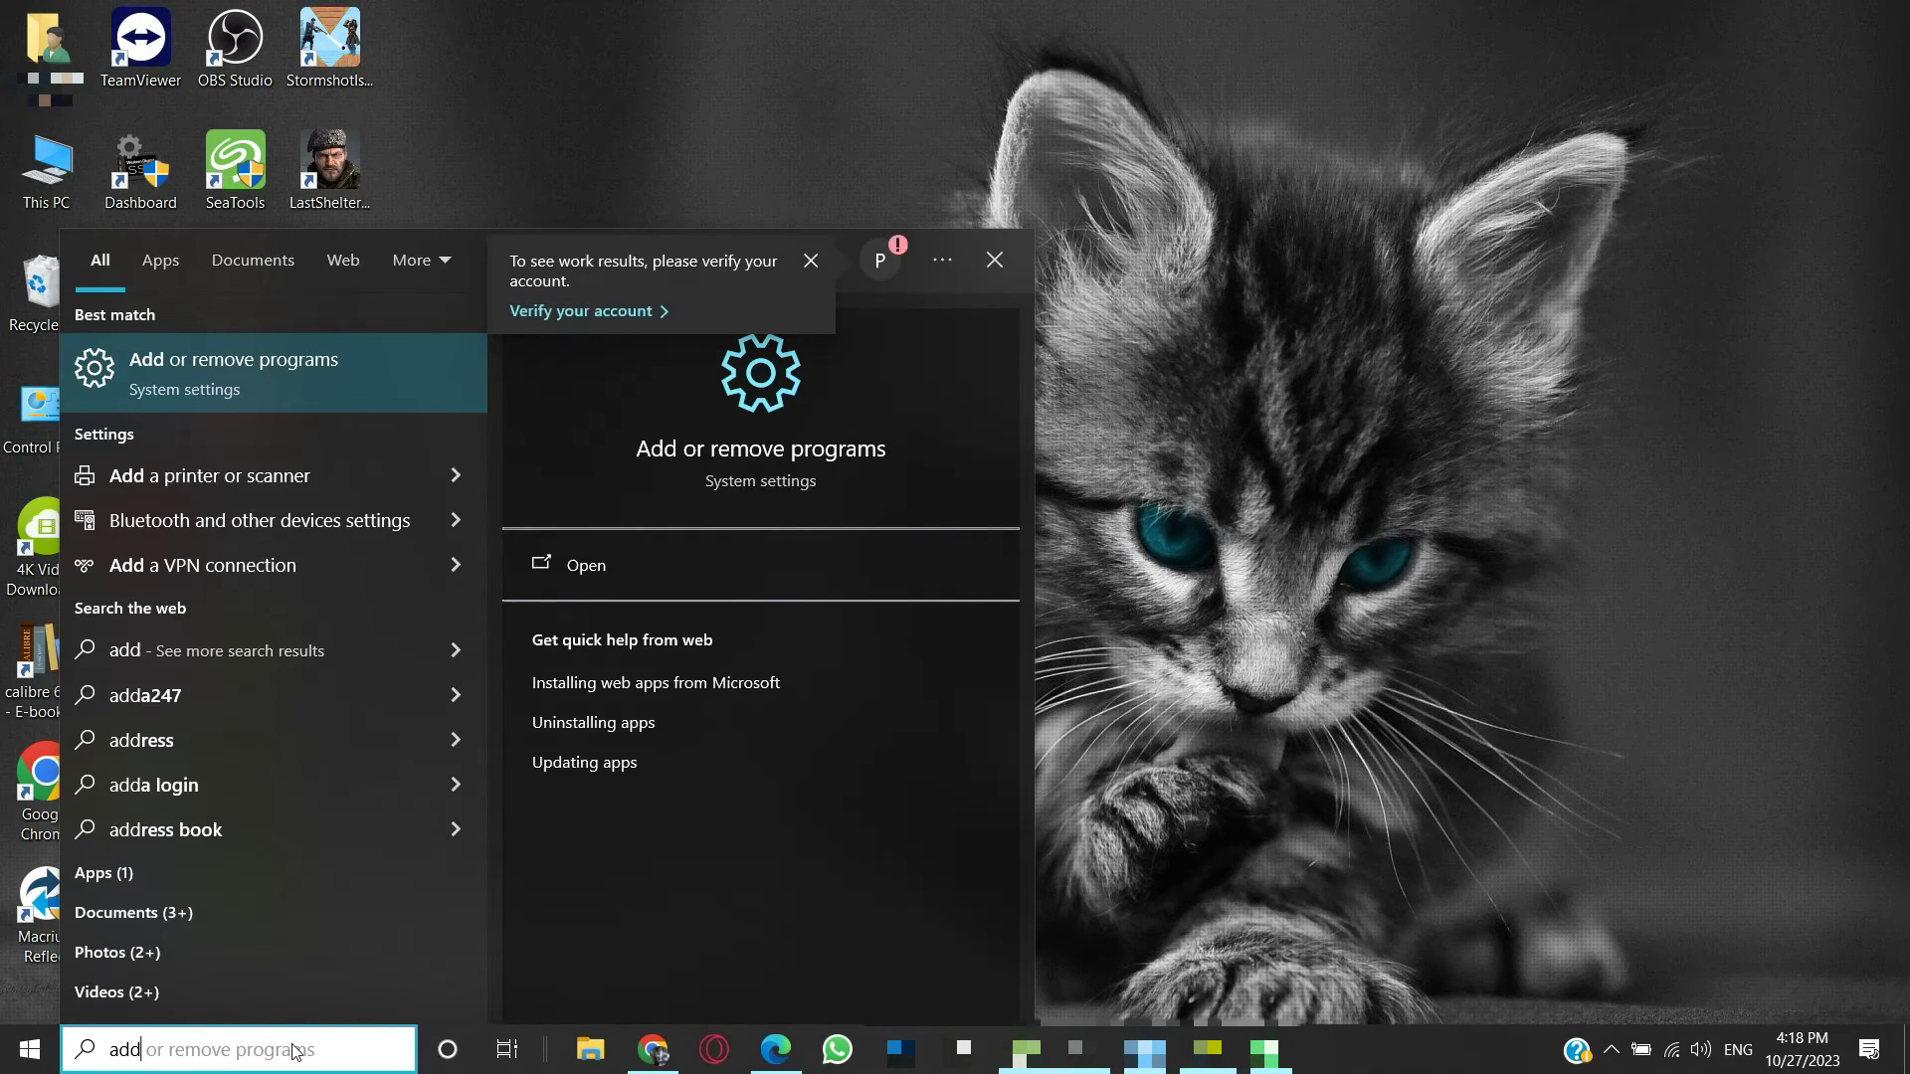
pyautogui.click(304, 383)
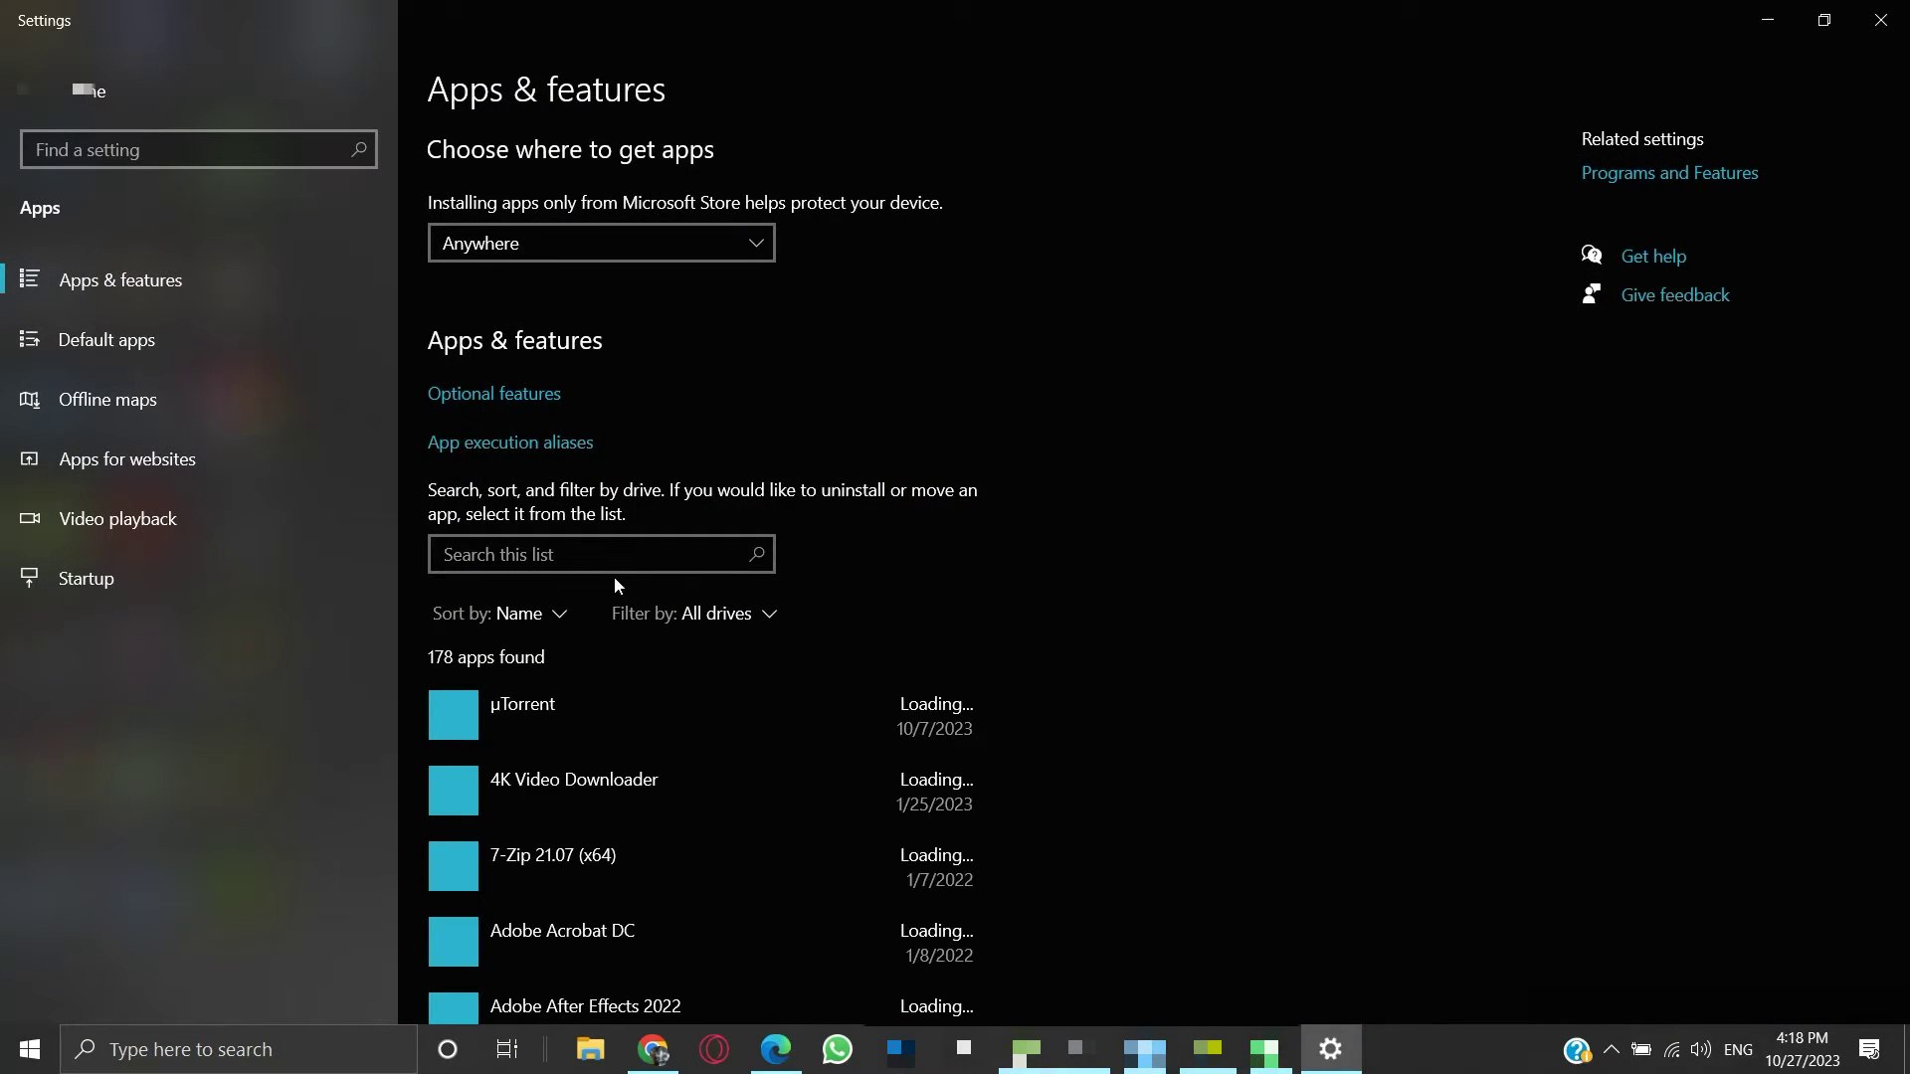
pyautogui.scroll(-2, 605, 758)
pyautogui.scroll(-10, 606, 758)
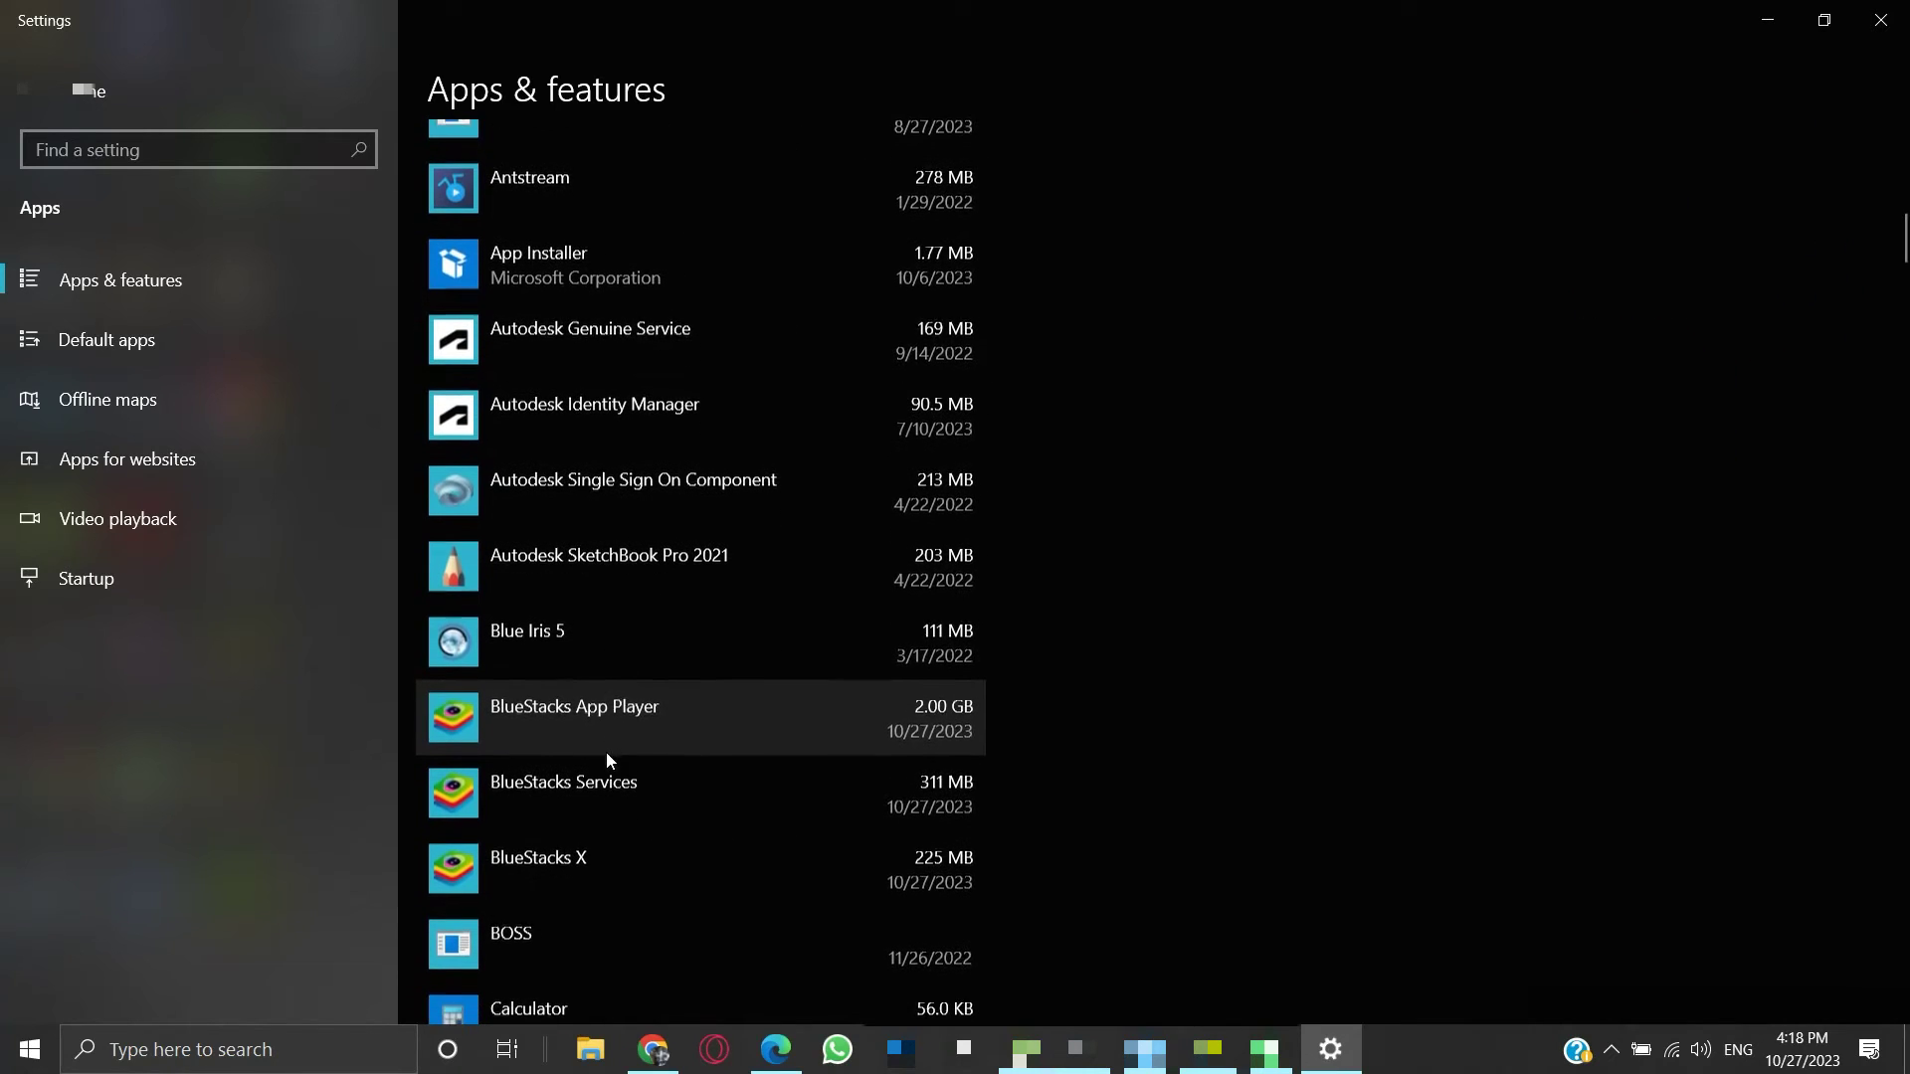
pyautogui.click(764, 736)
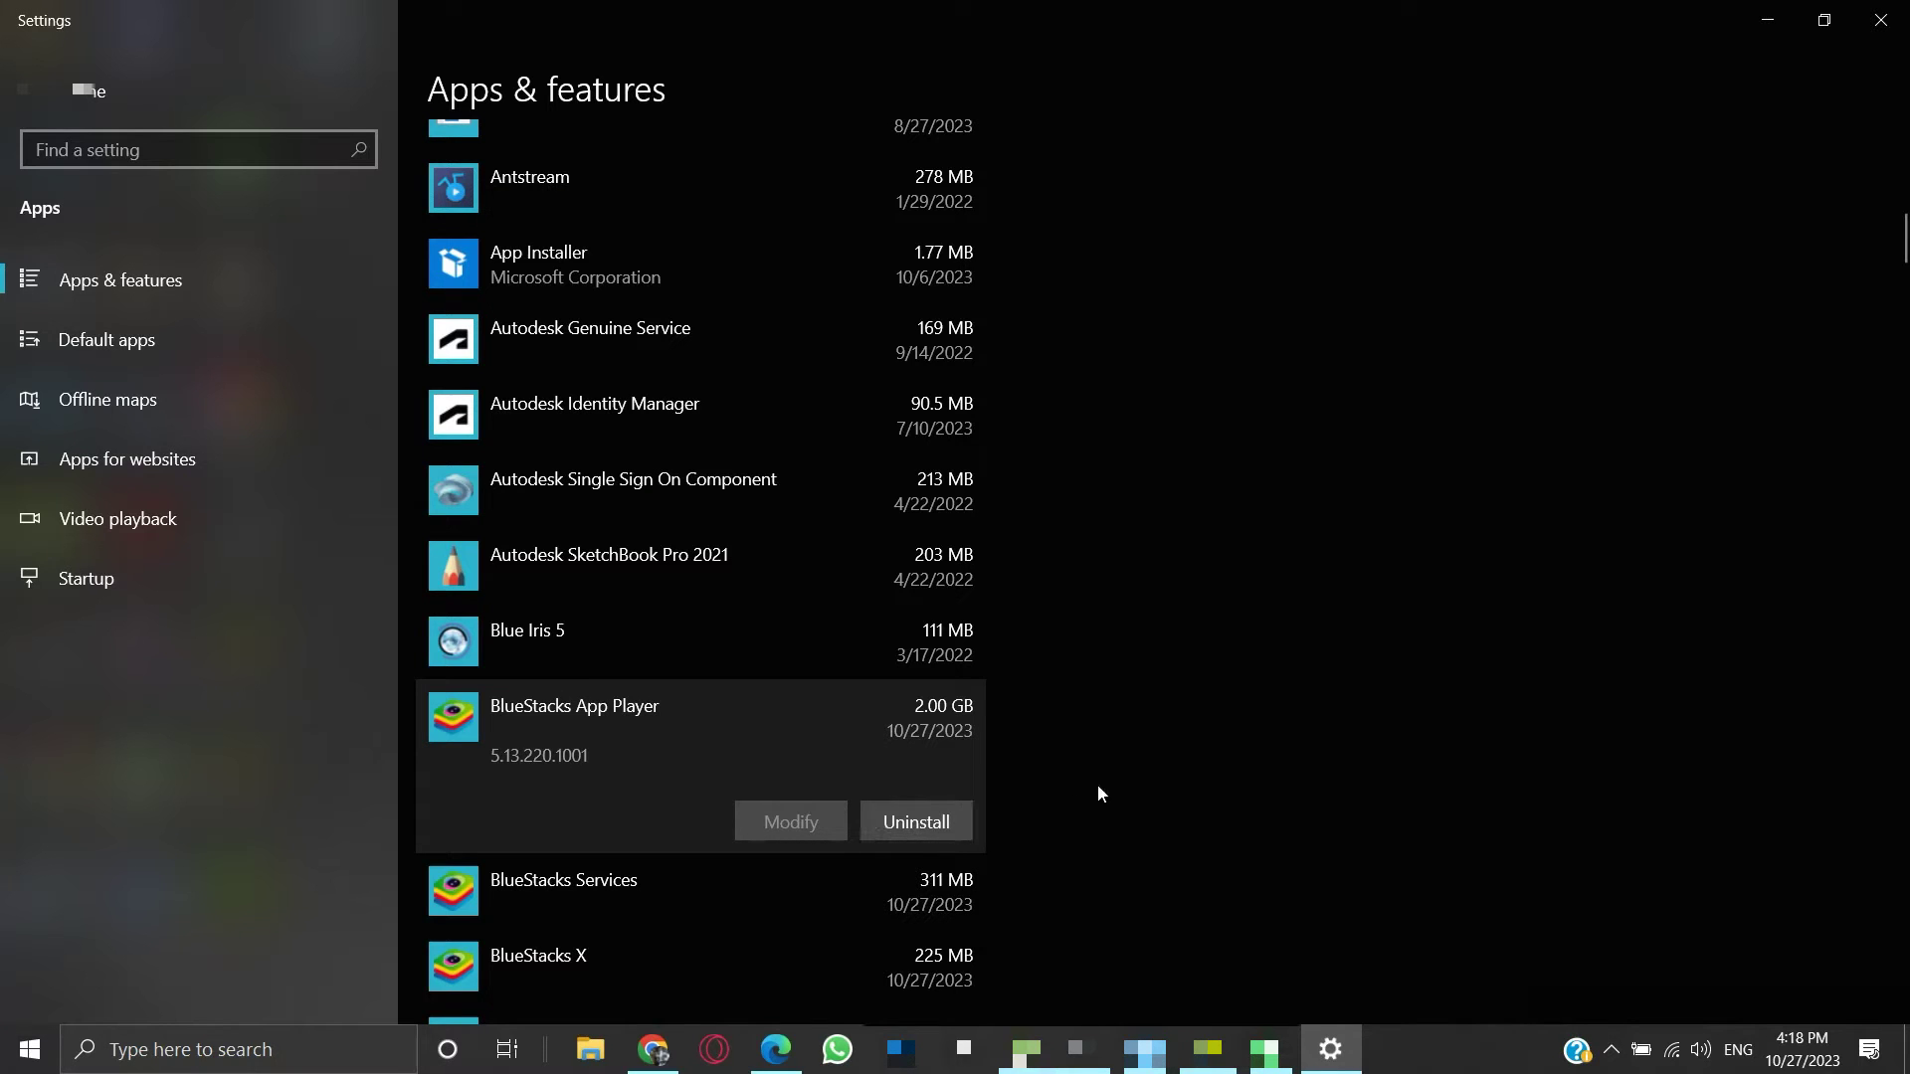
pyautogui.click(1880, 22)
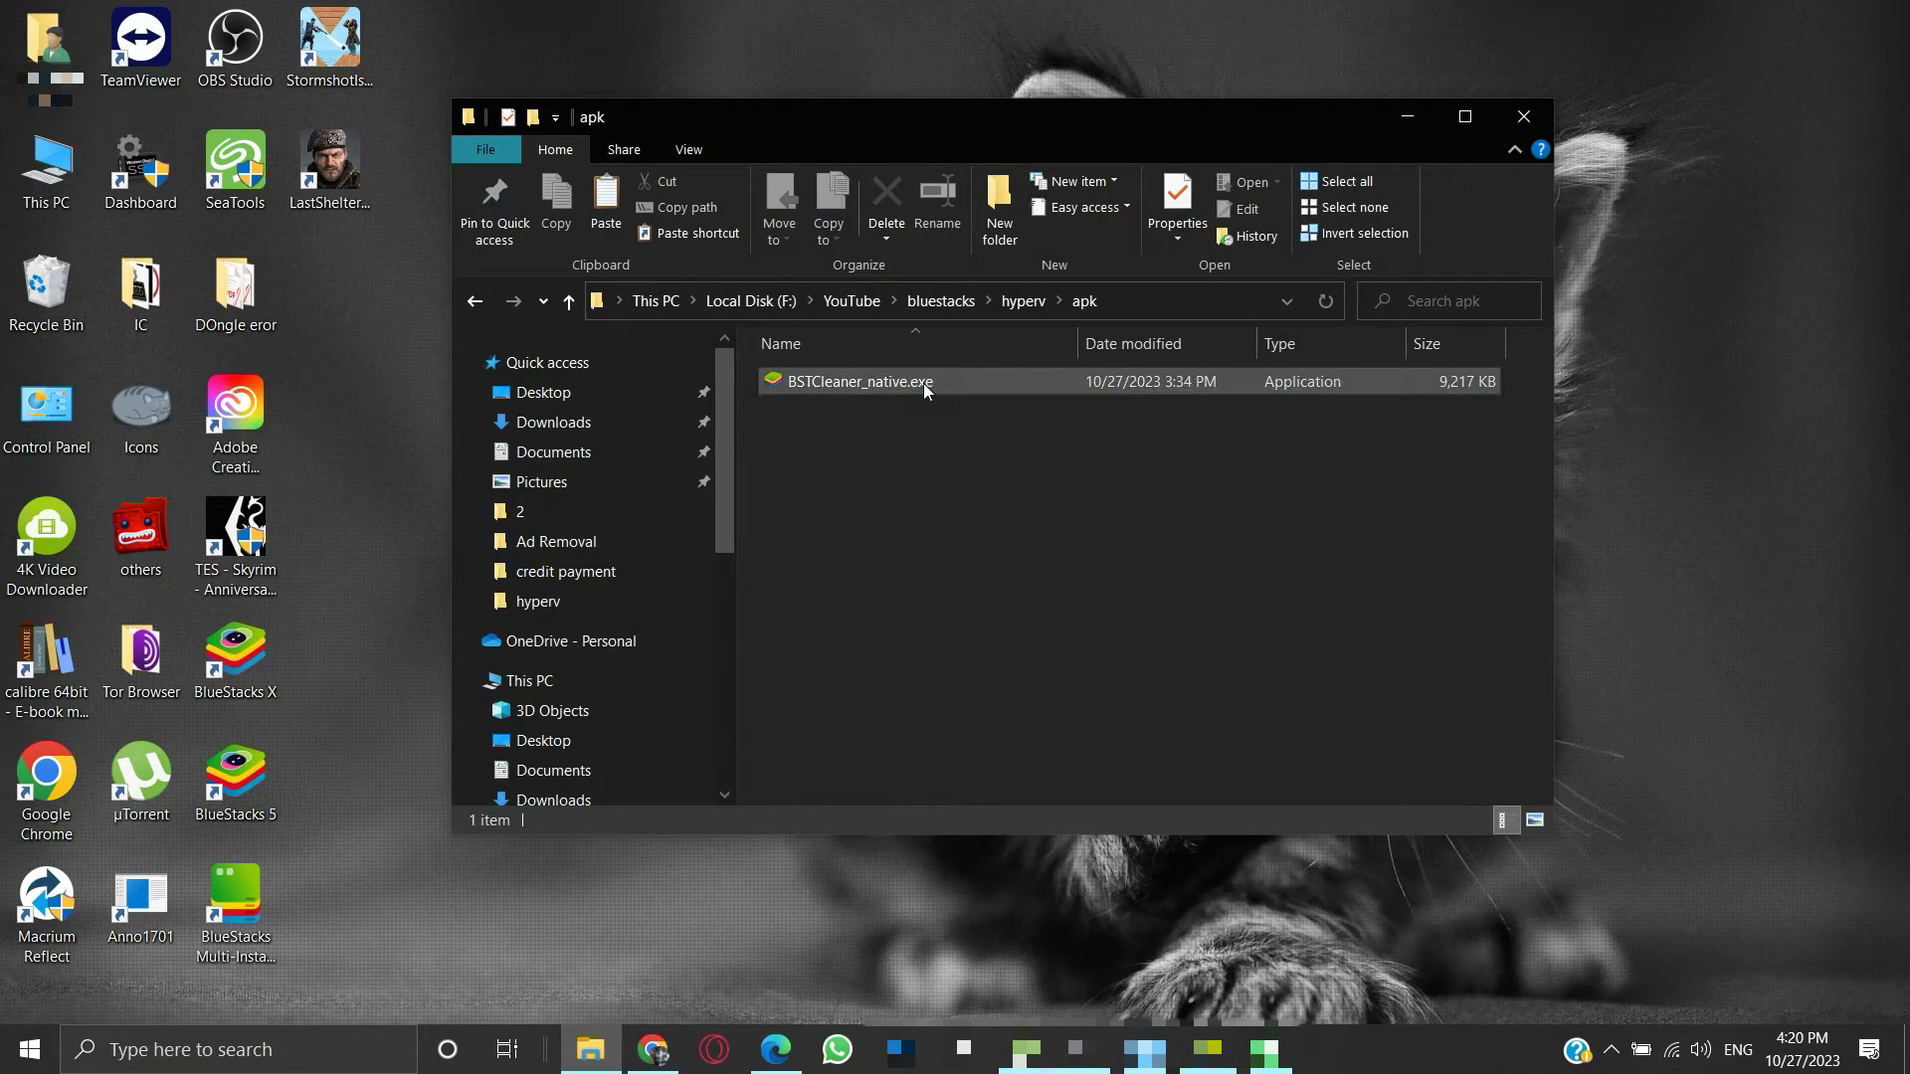
# Close the 'apk' File Explorer window holding BSTCleaner_native.exe.
pyautogui.click(1530, 117)
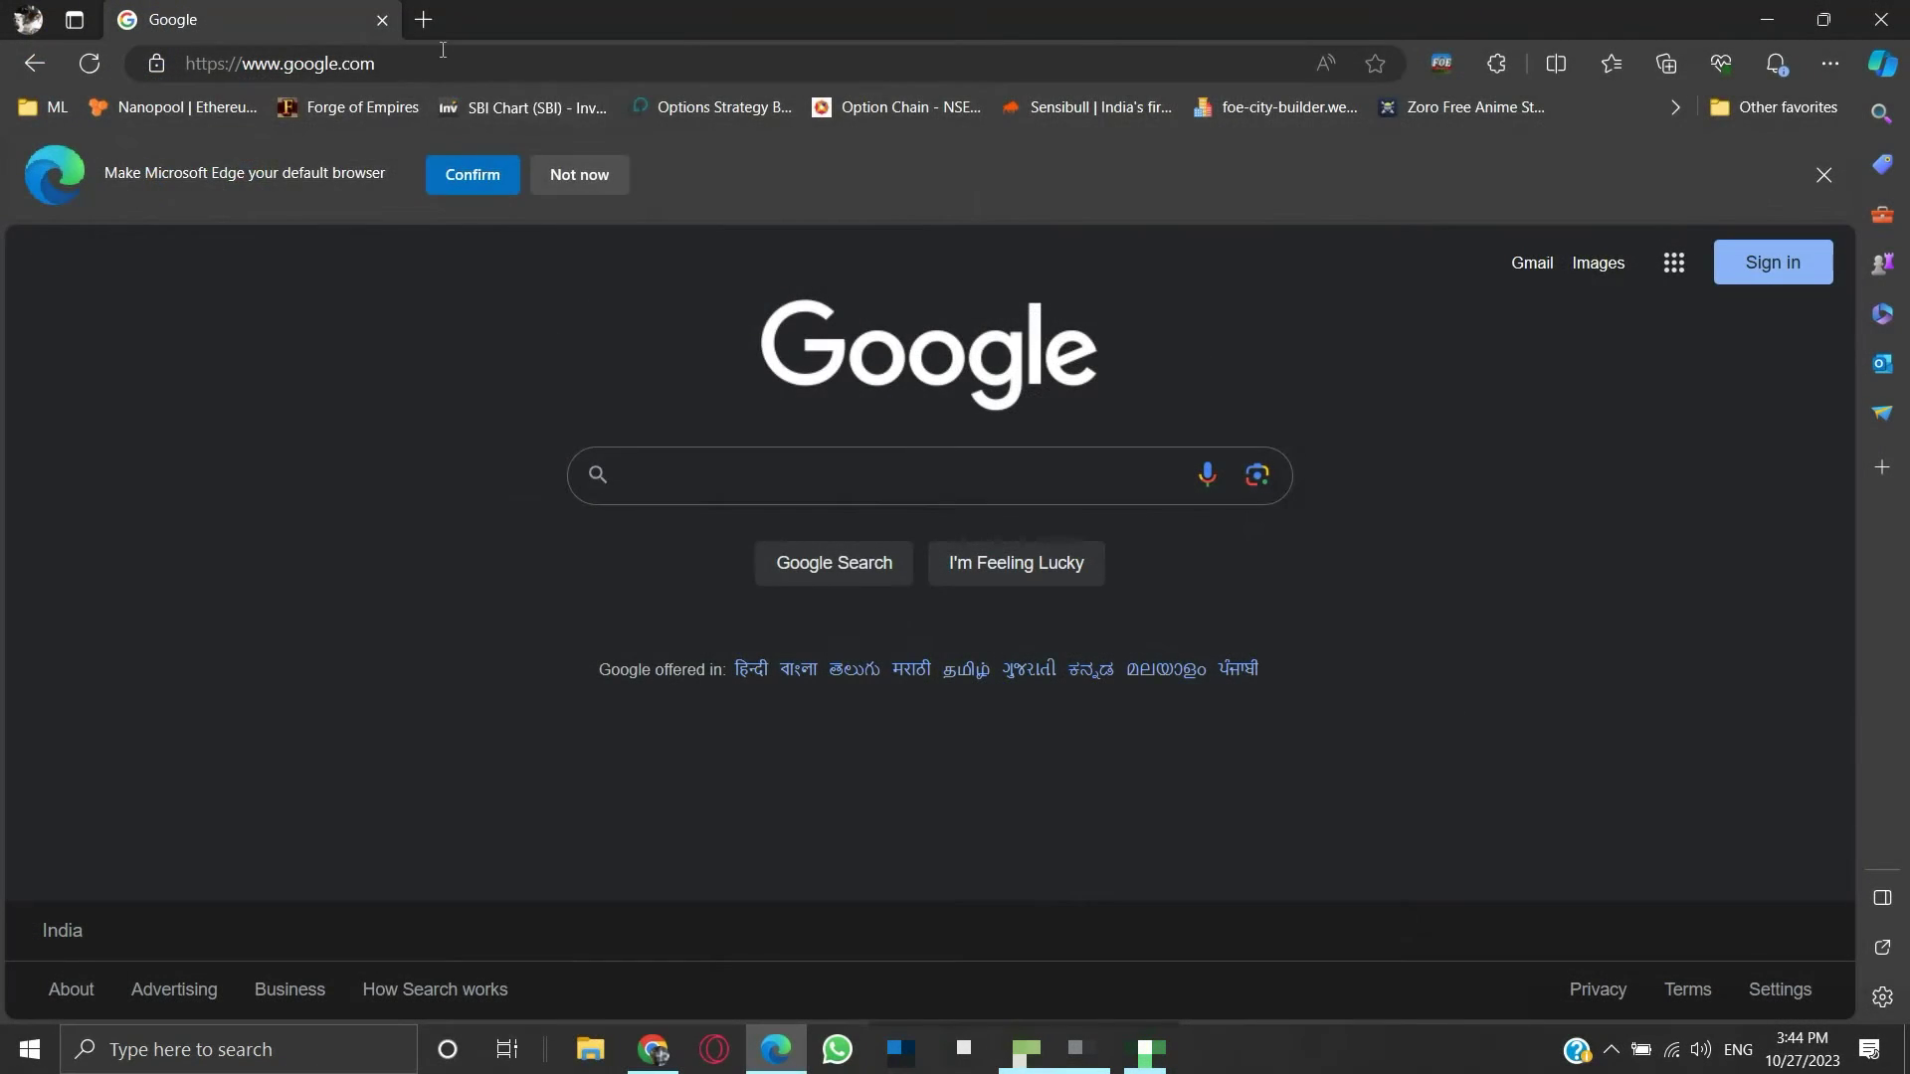
pyautogui.moveTo(342, 63); pyautogui.dragTo(443, 49)
pyautogui.hotkey('ctrl', 'a')
pyautogui.write('www')
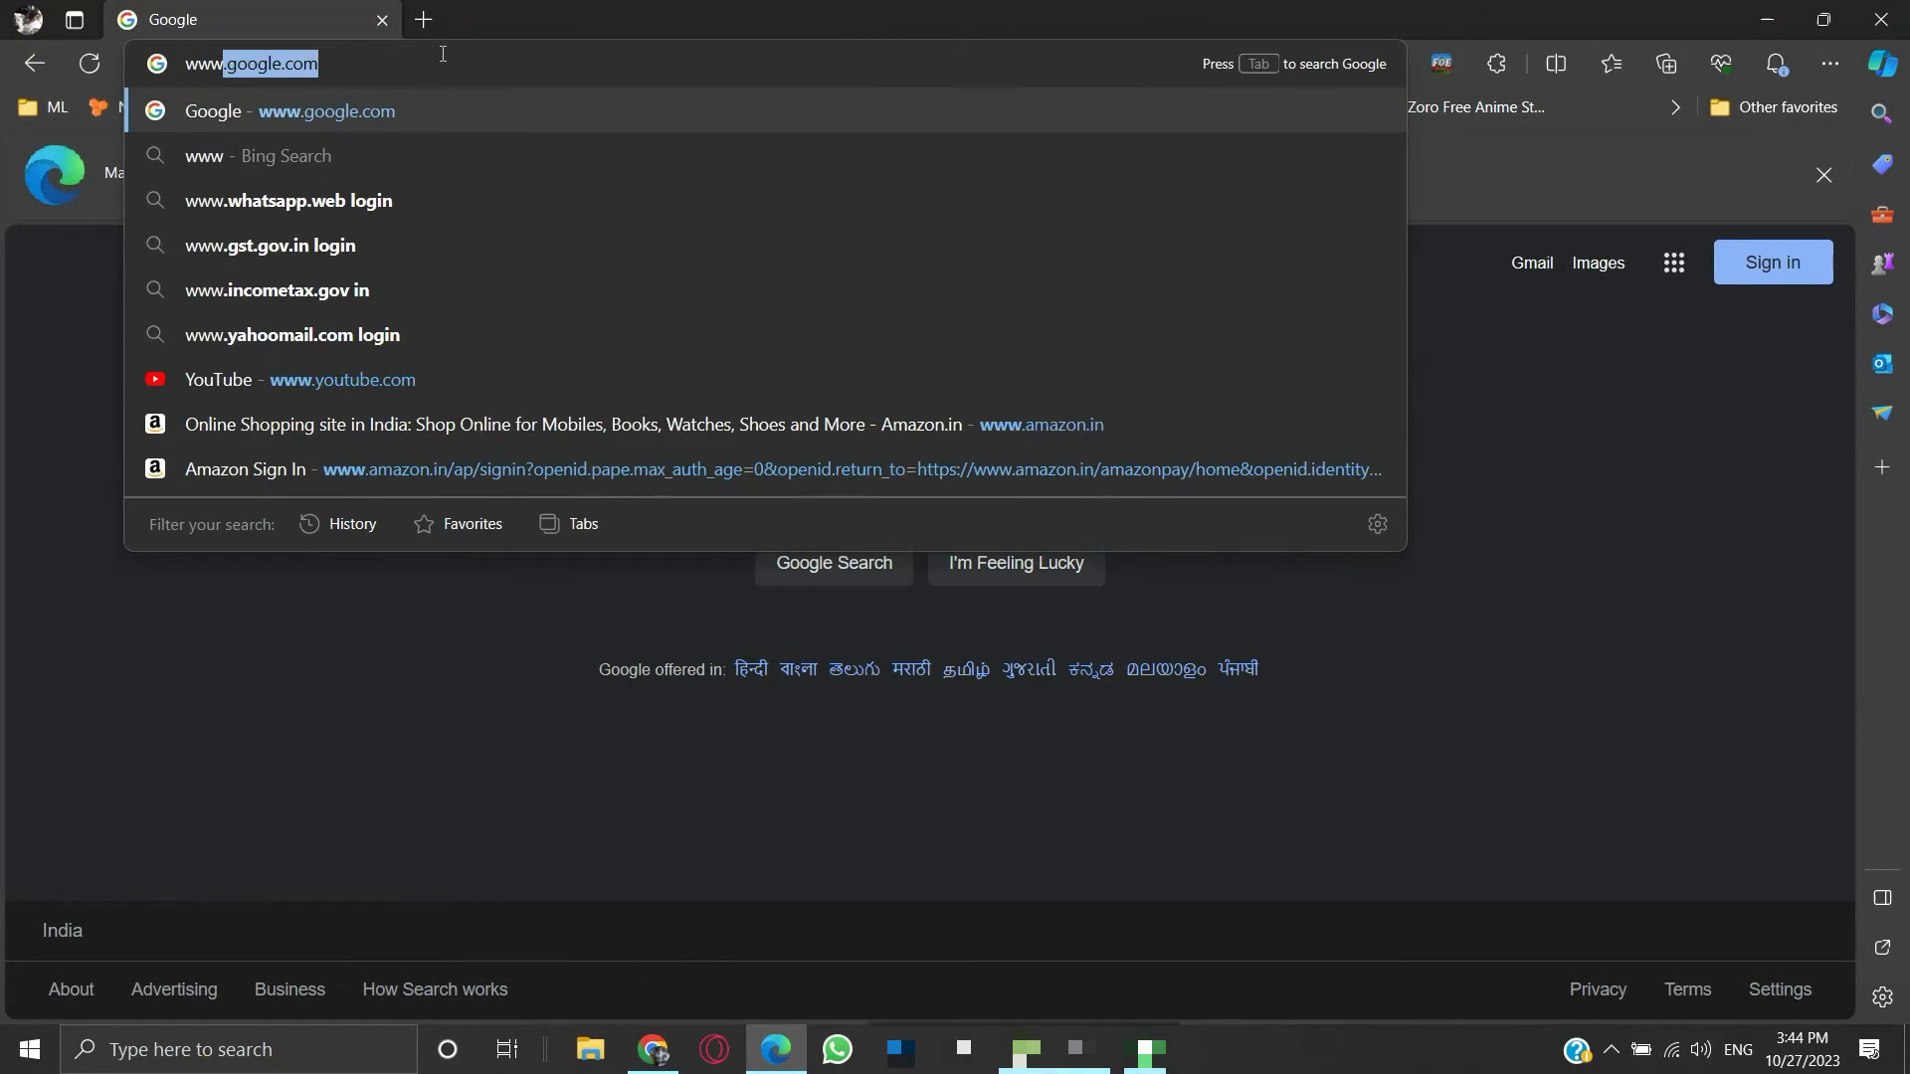
pyautogui.write('.bluestacks')
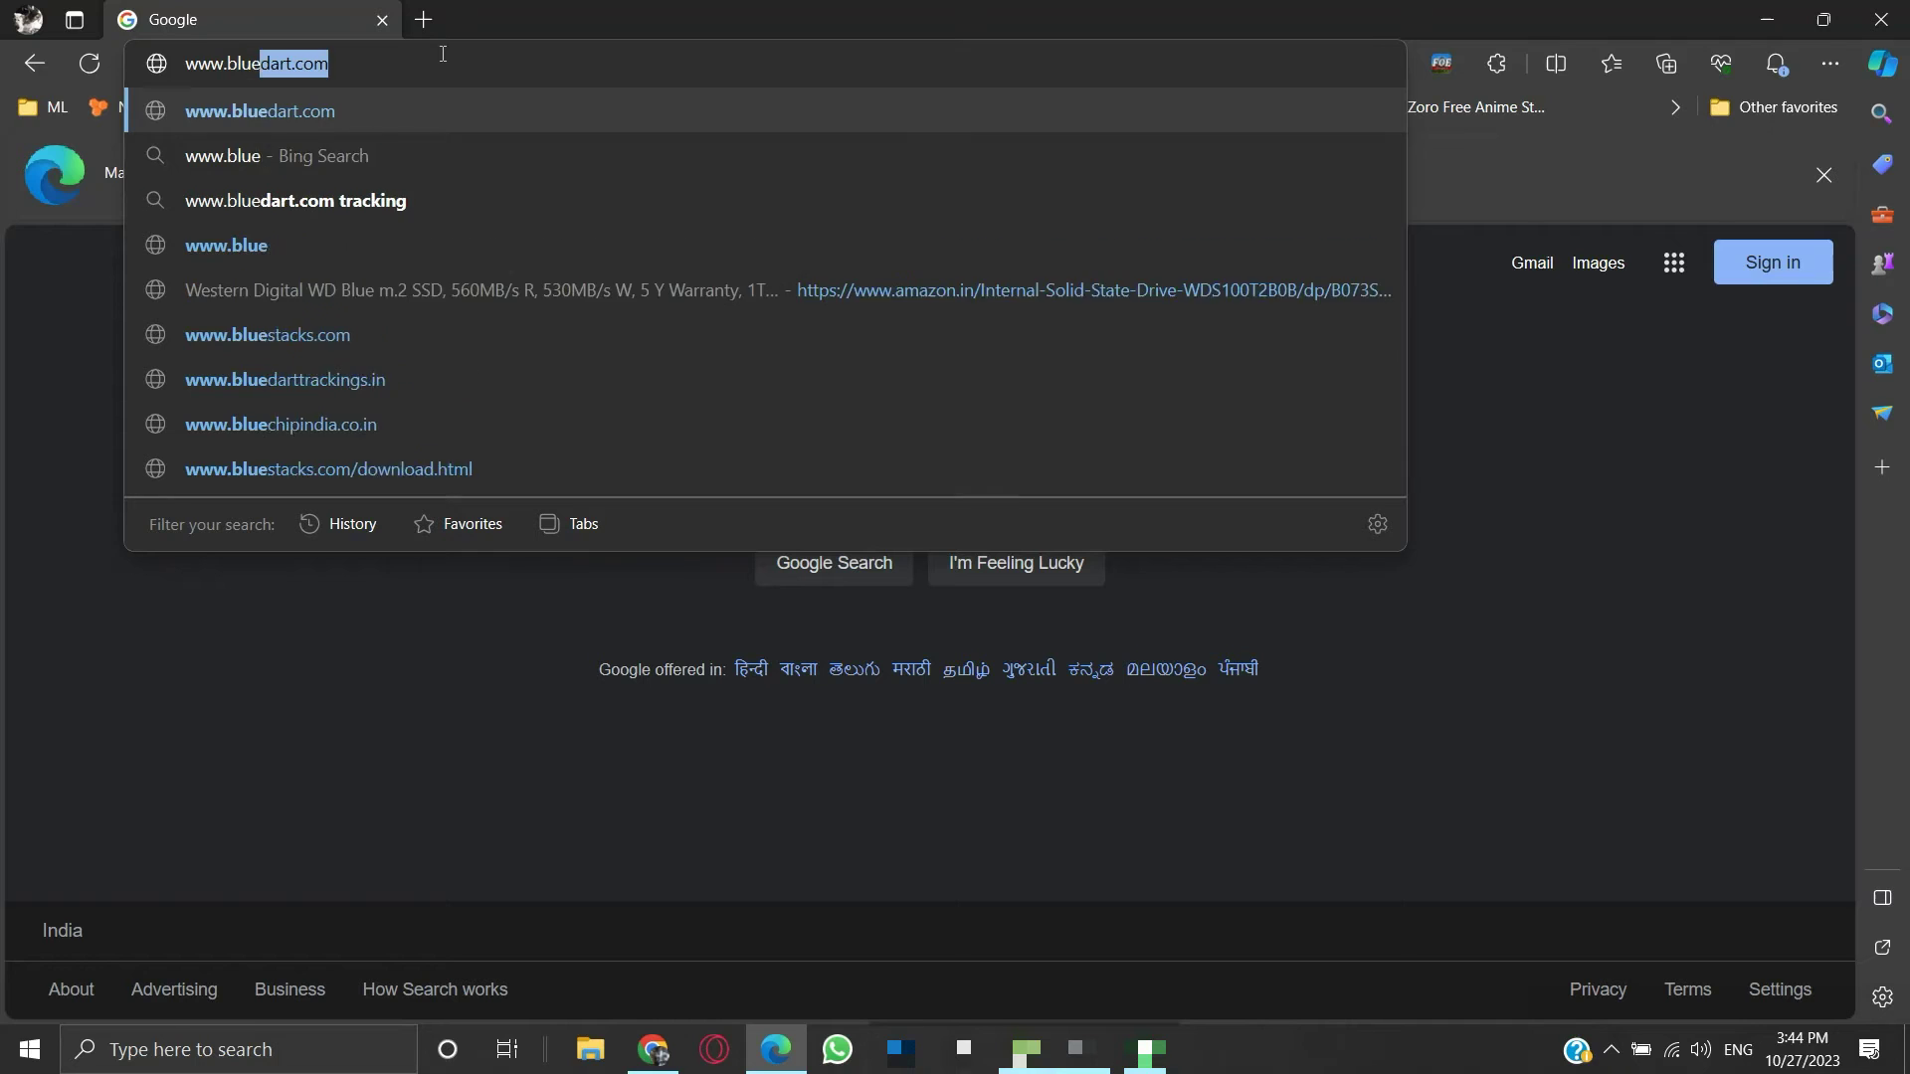
pyautogui.write('.com')
pyautogui.press('Return')
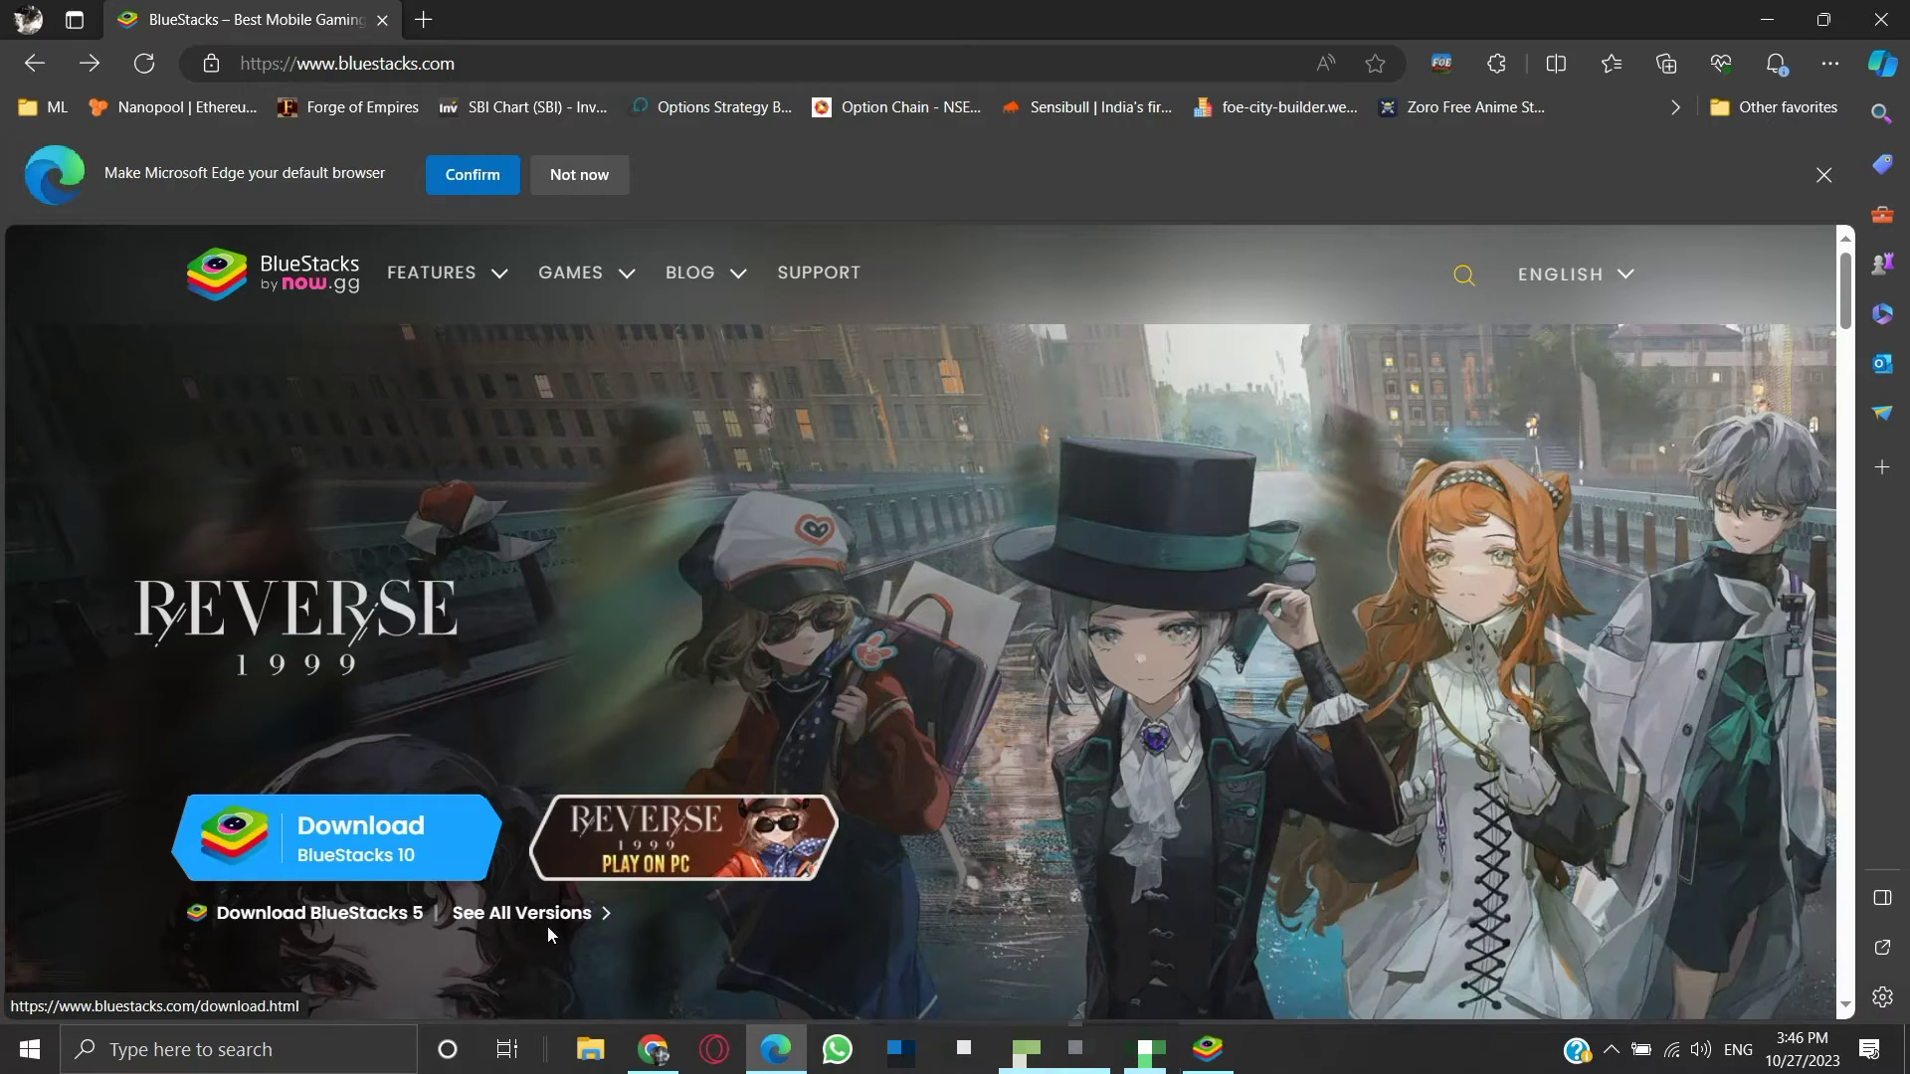
# Download the BlueStacks 5 Pie 64-bit installer from the all-versions page and run it.
pyautogui.click(514, 921)
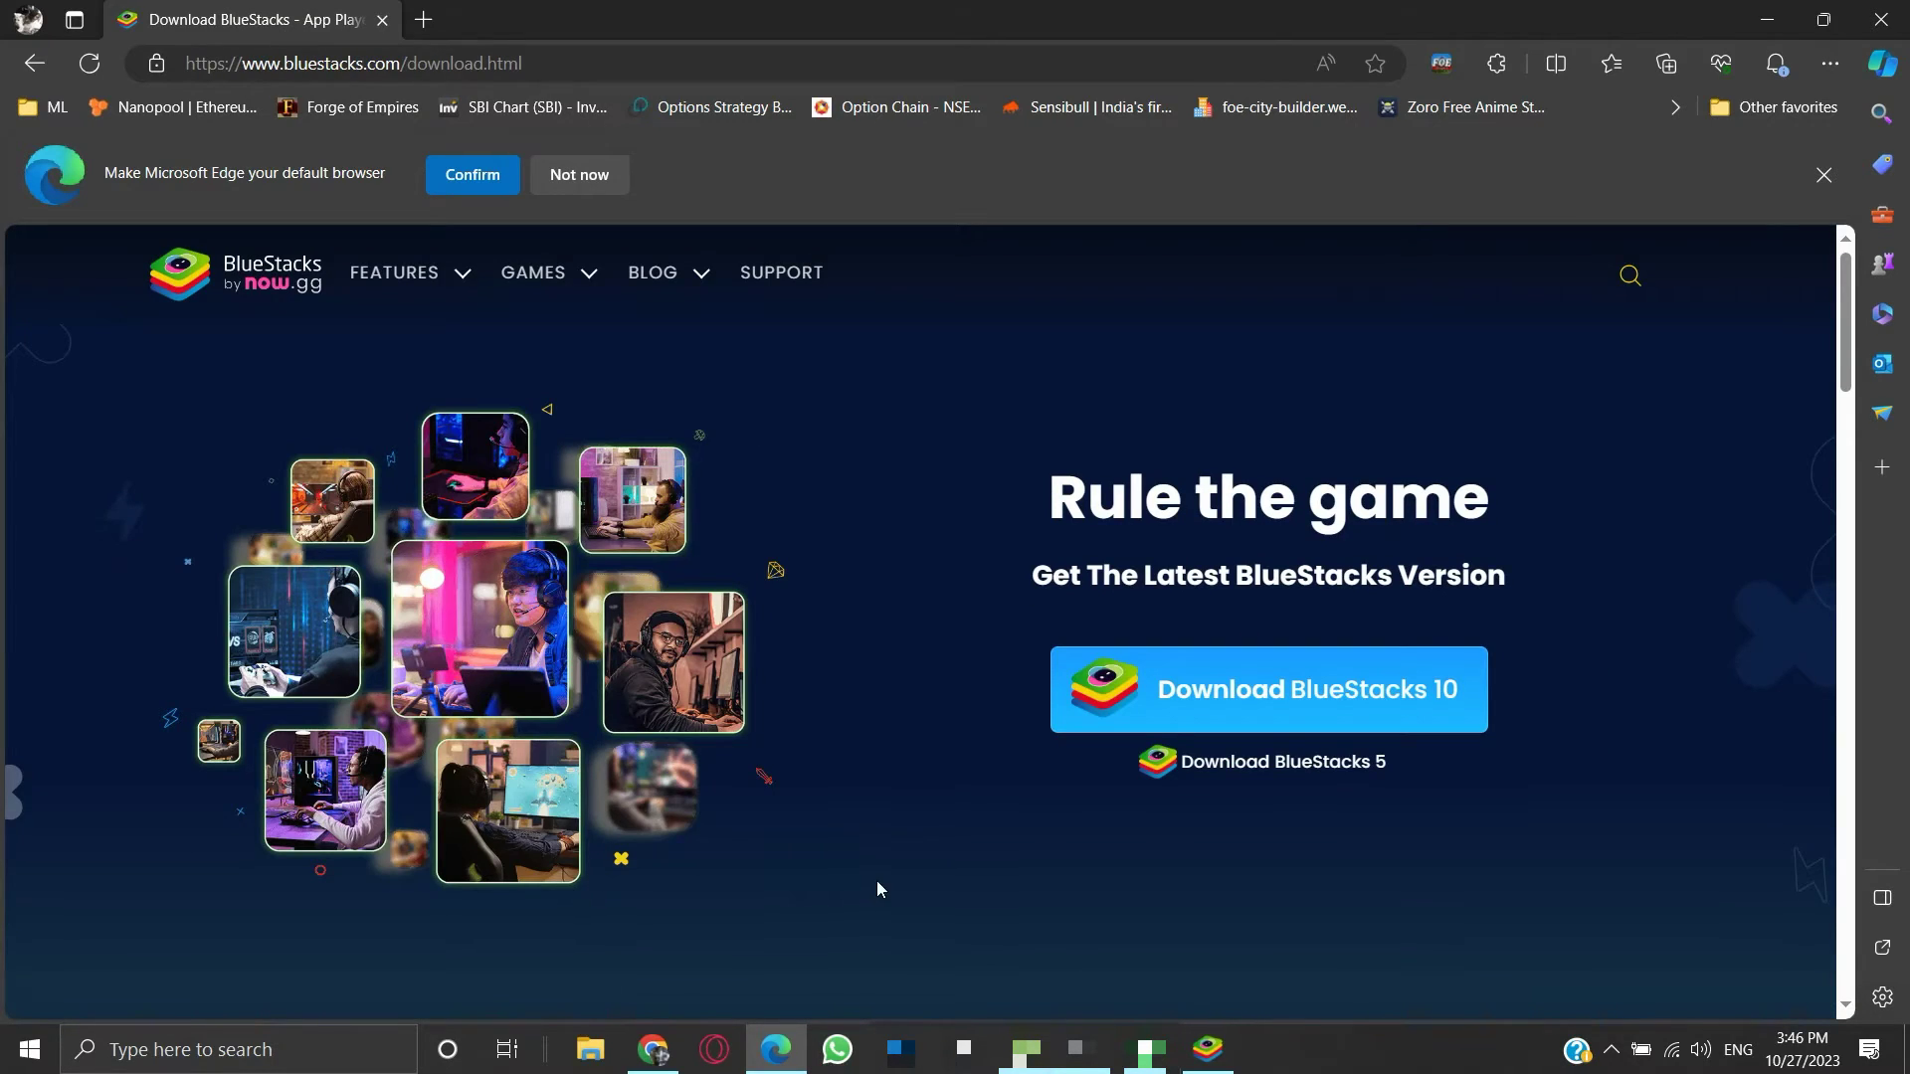
pyautogui.scroll(-6, 875, 880)
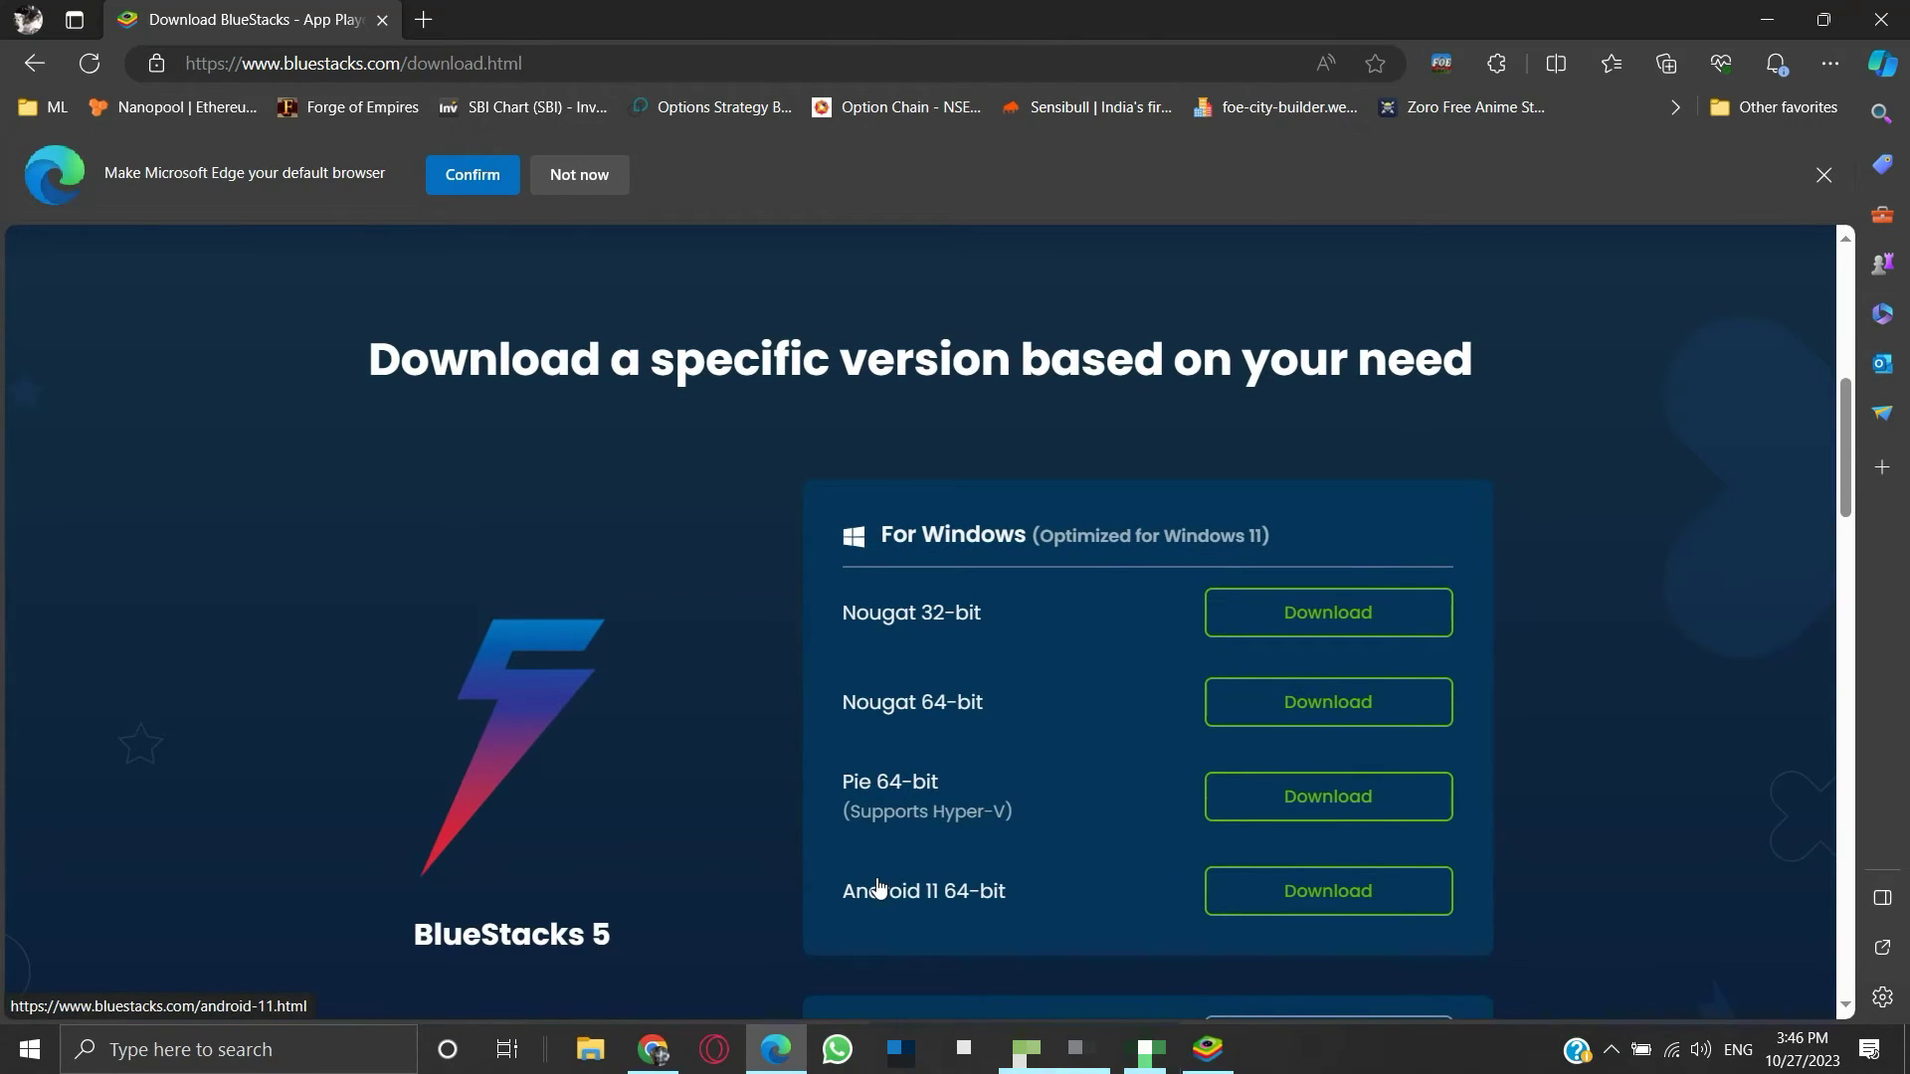
pyautogui.scroll(-1, 878, 888)
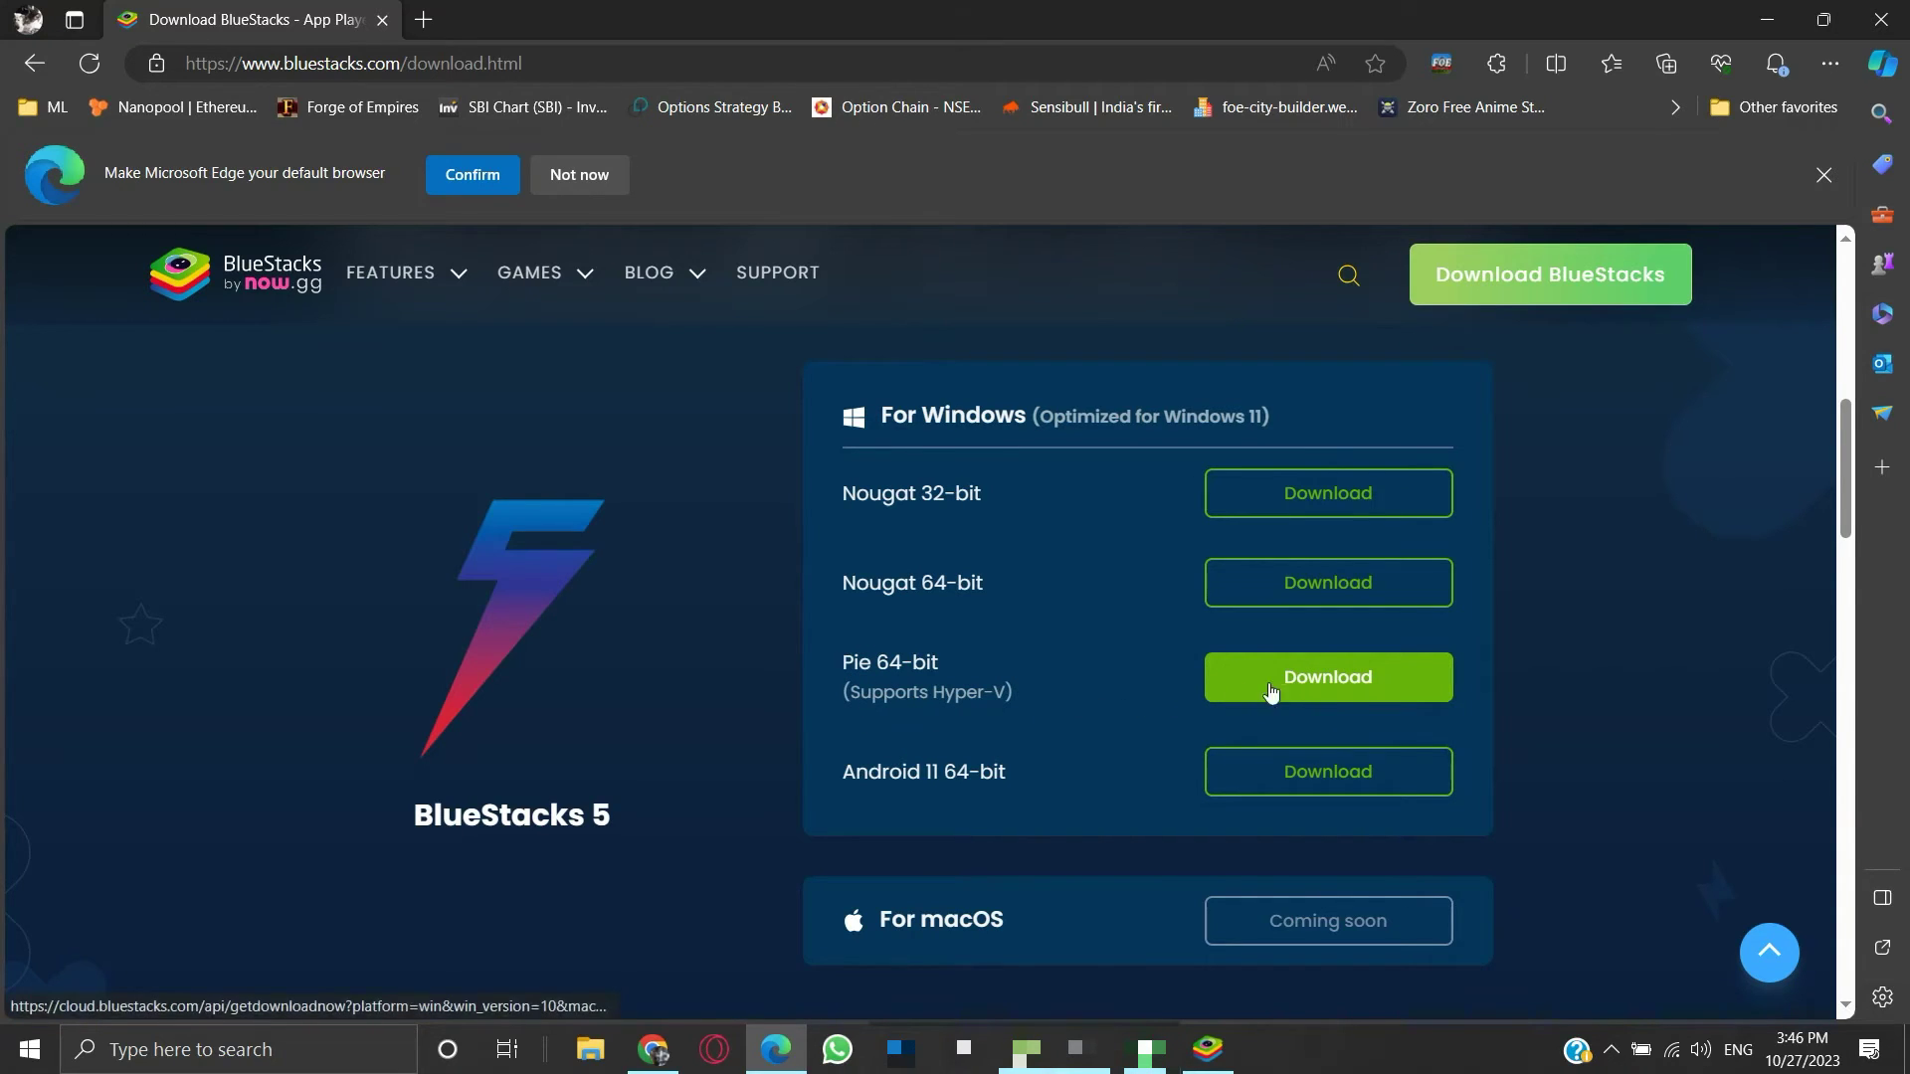
pyautogui.click(1333, 684)
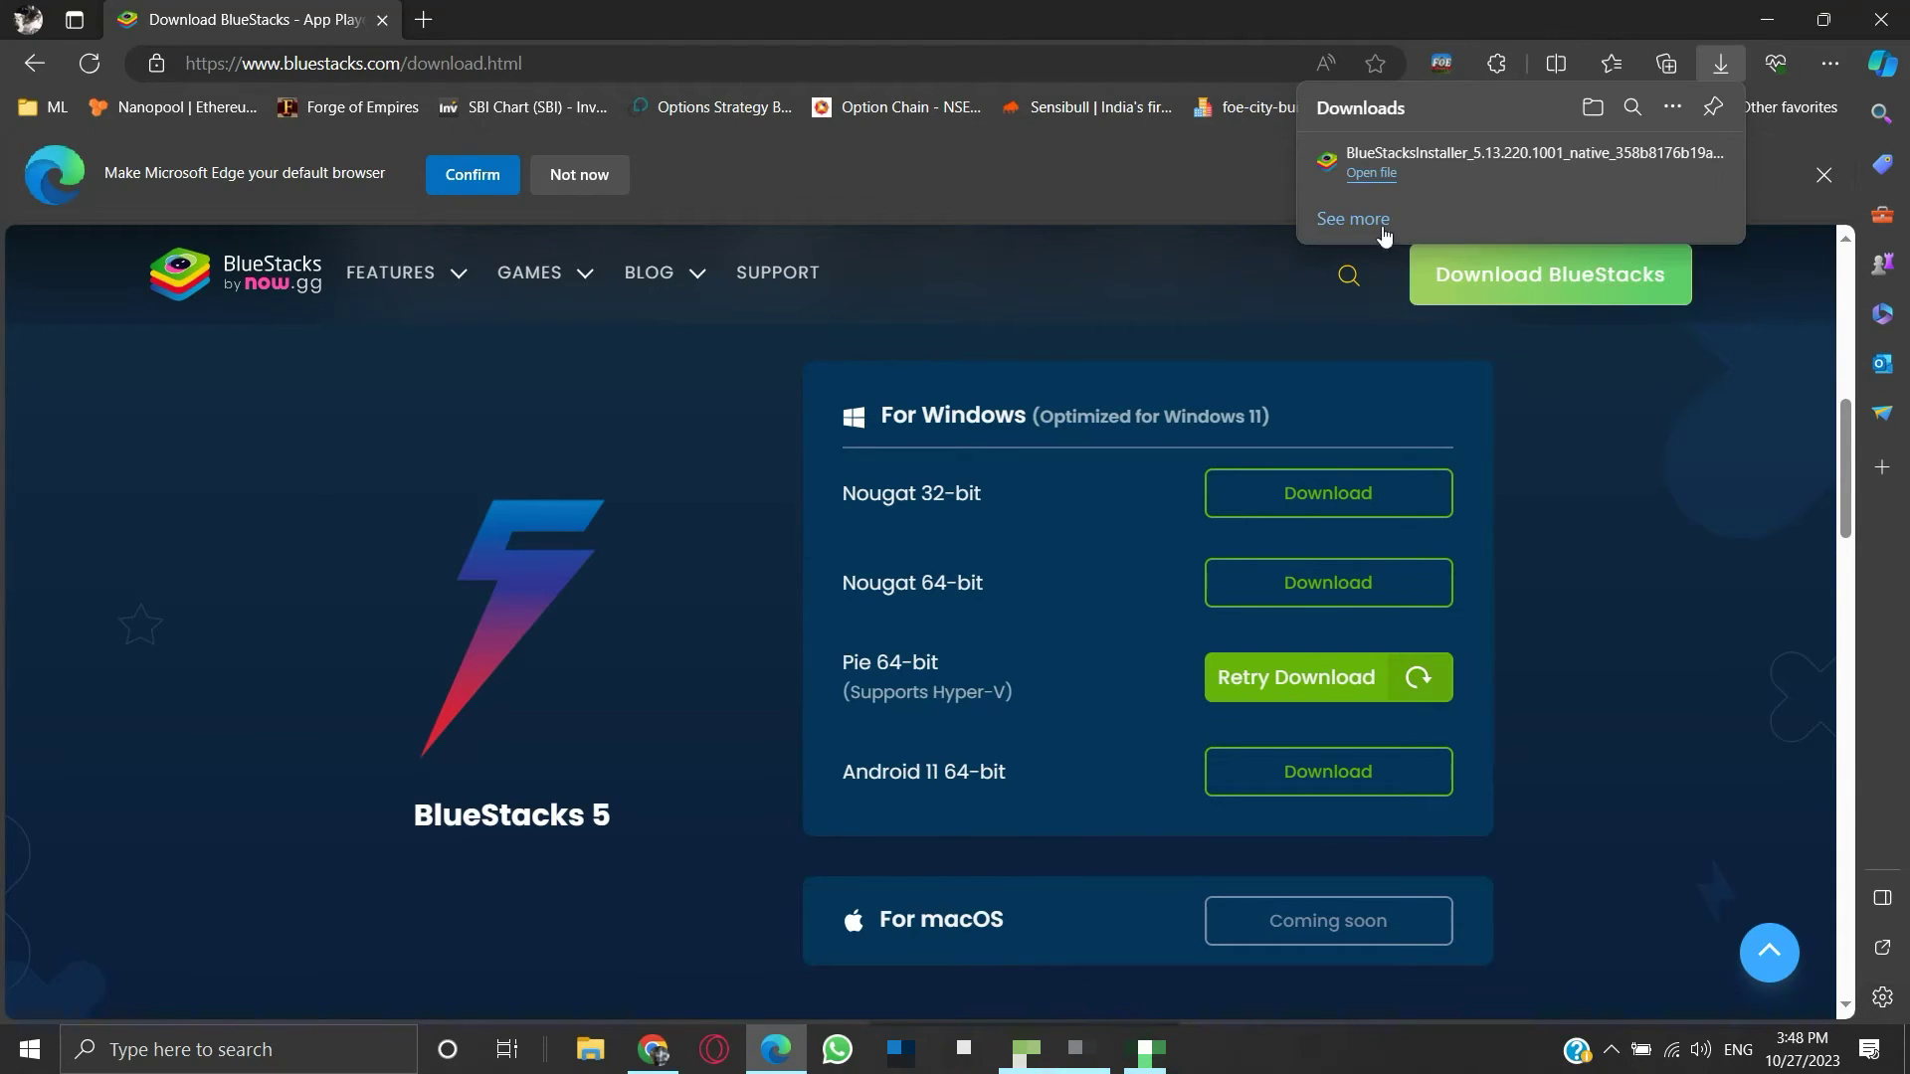
pyautogui.click(1365, 175)
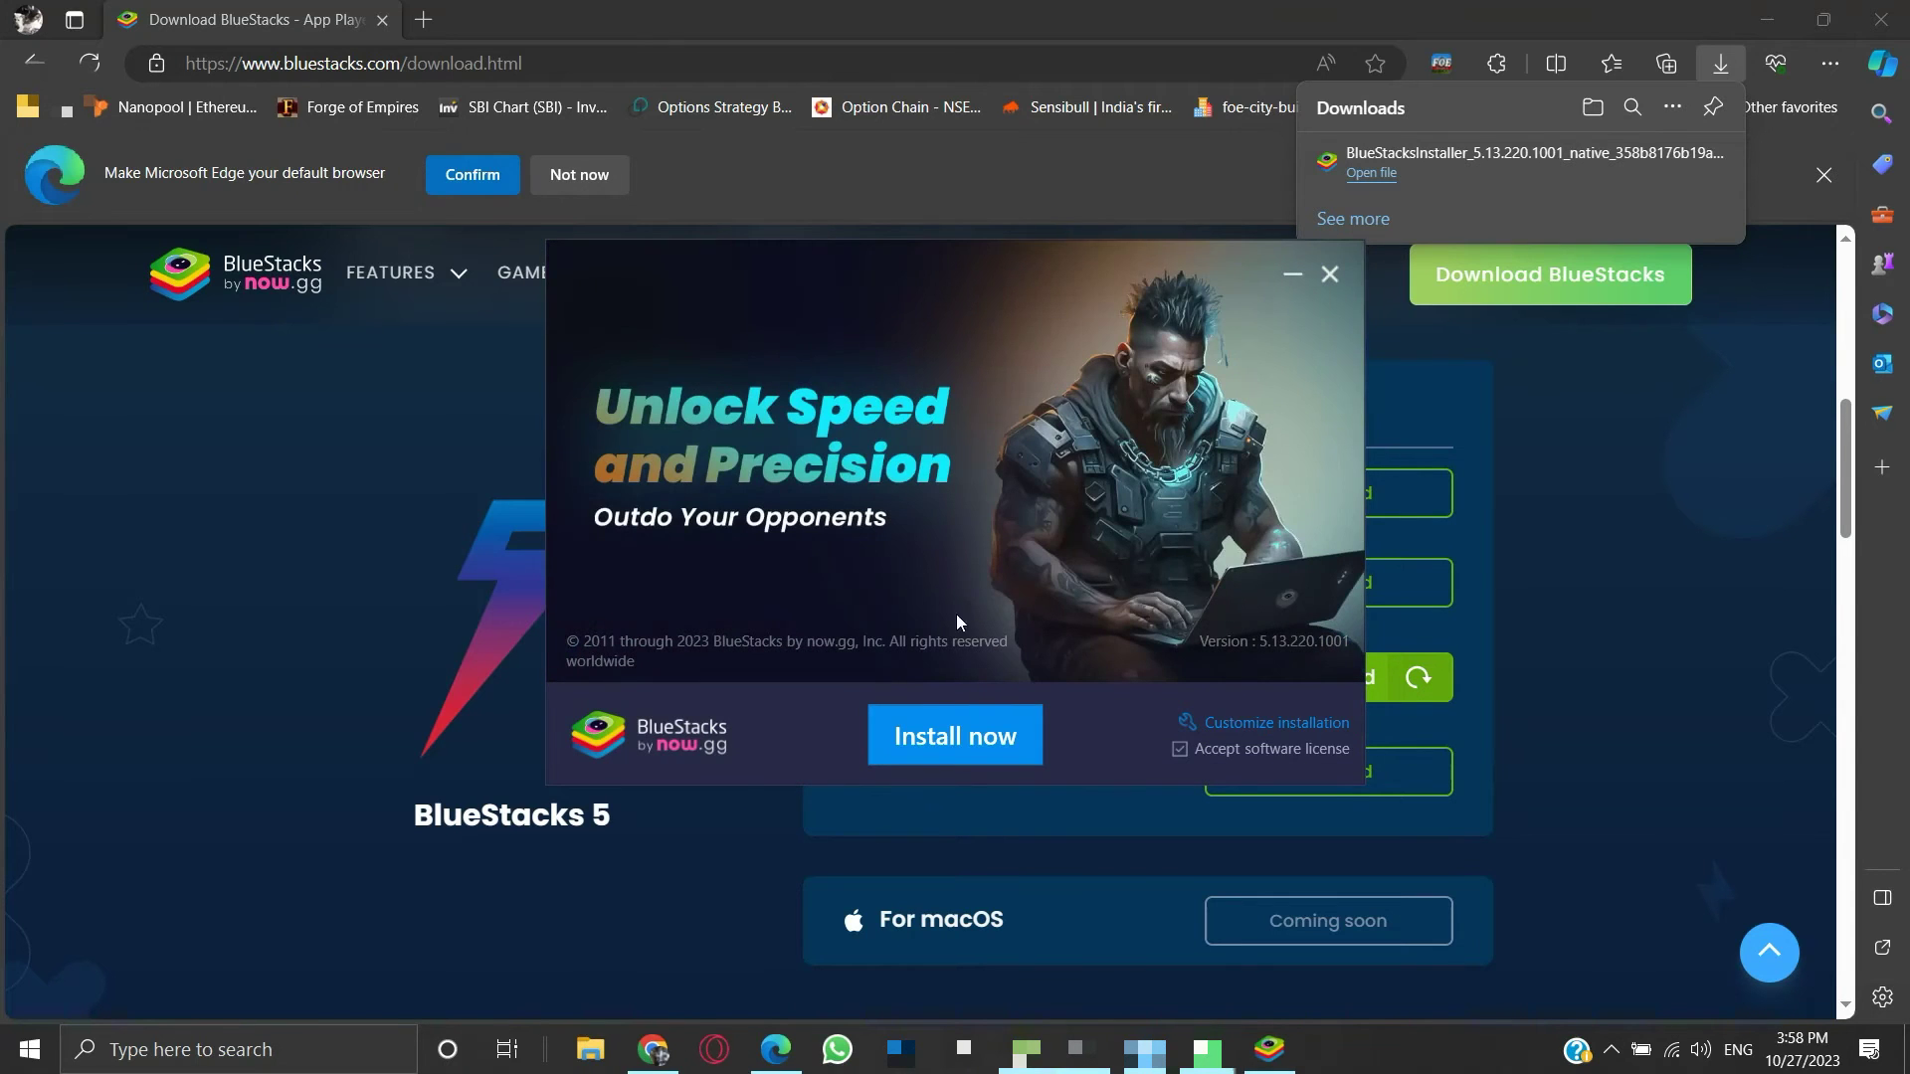
# Install BlueStacks 5 with Install now and let the download and setup finish.
pyautogui.click(993, 734)
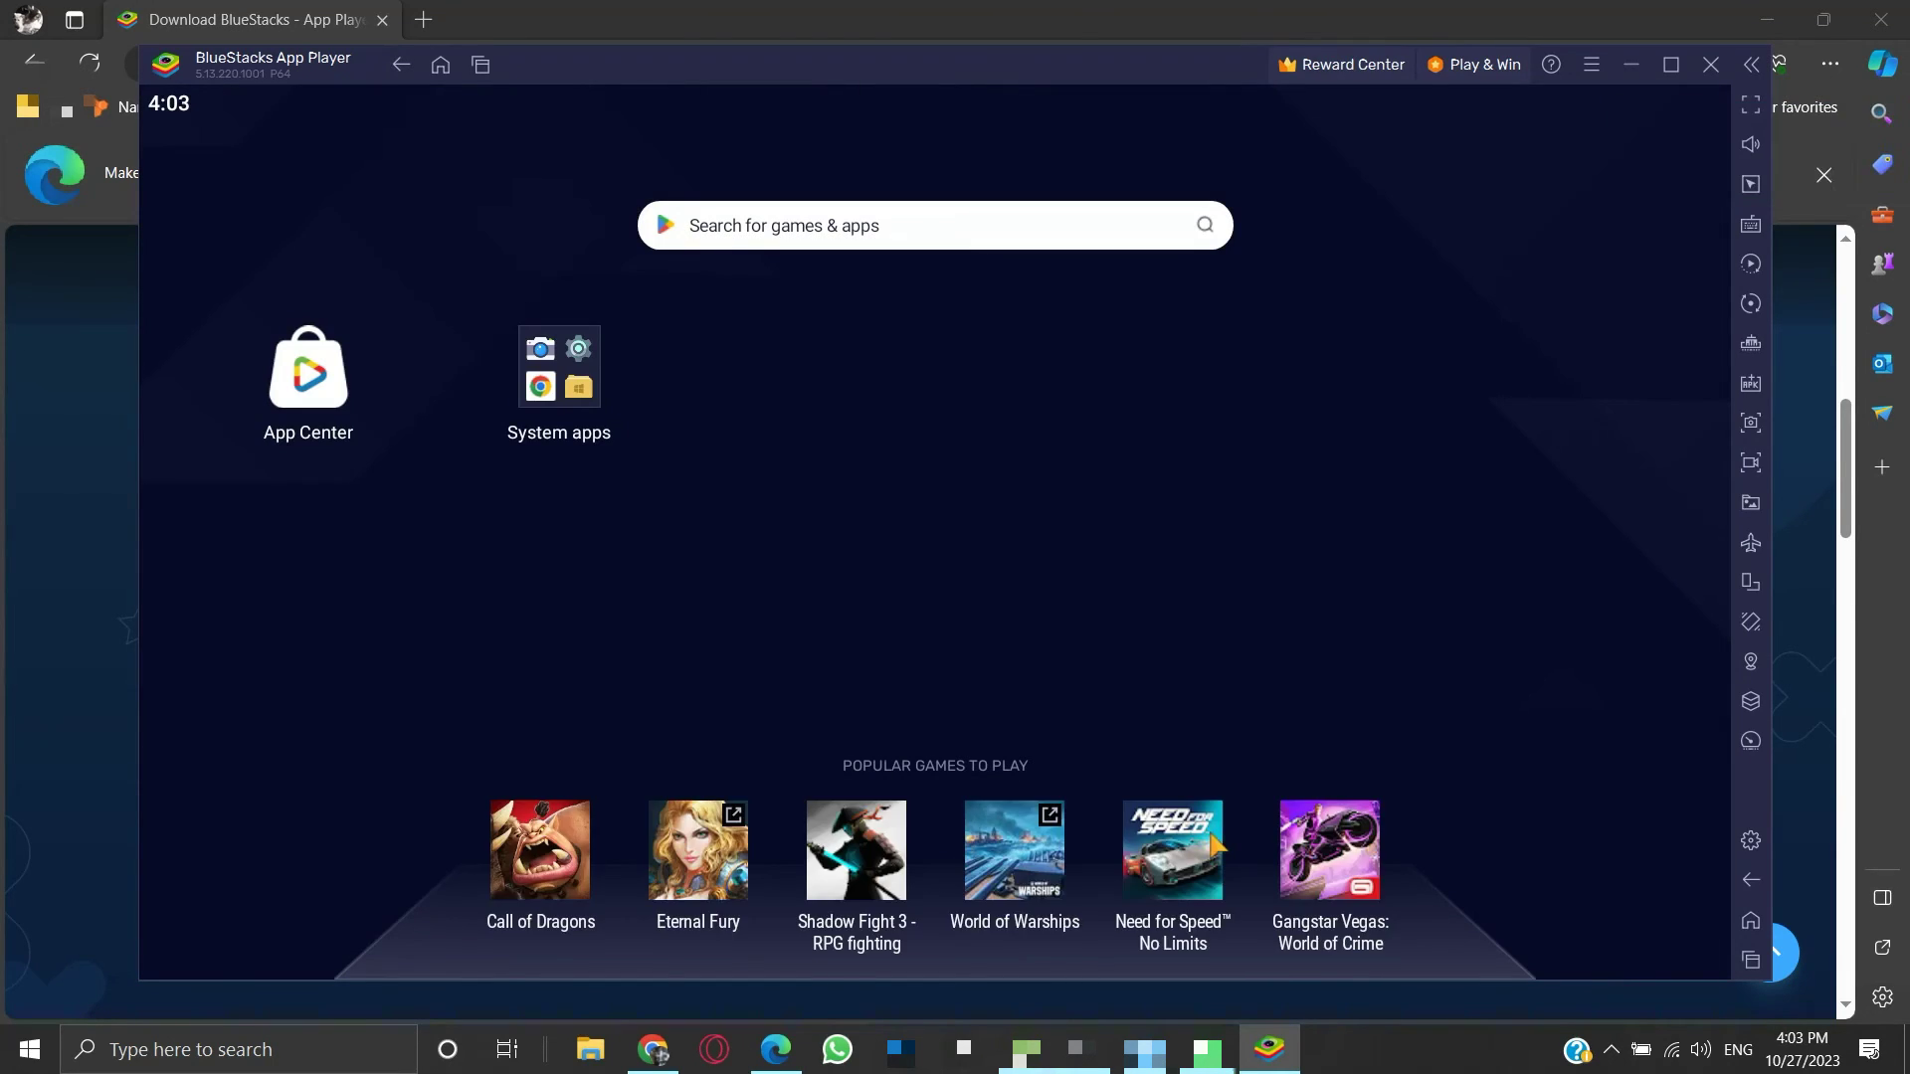
# Run an Ubuntu 20.04.6 LTS terminal beside BlueStacks, close it, and move BlueStacks right.
pyautogui.click(339, 1061)
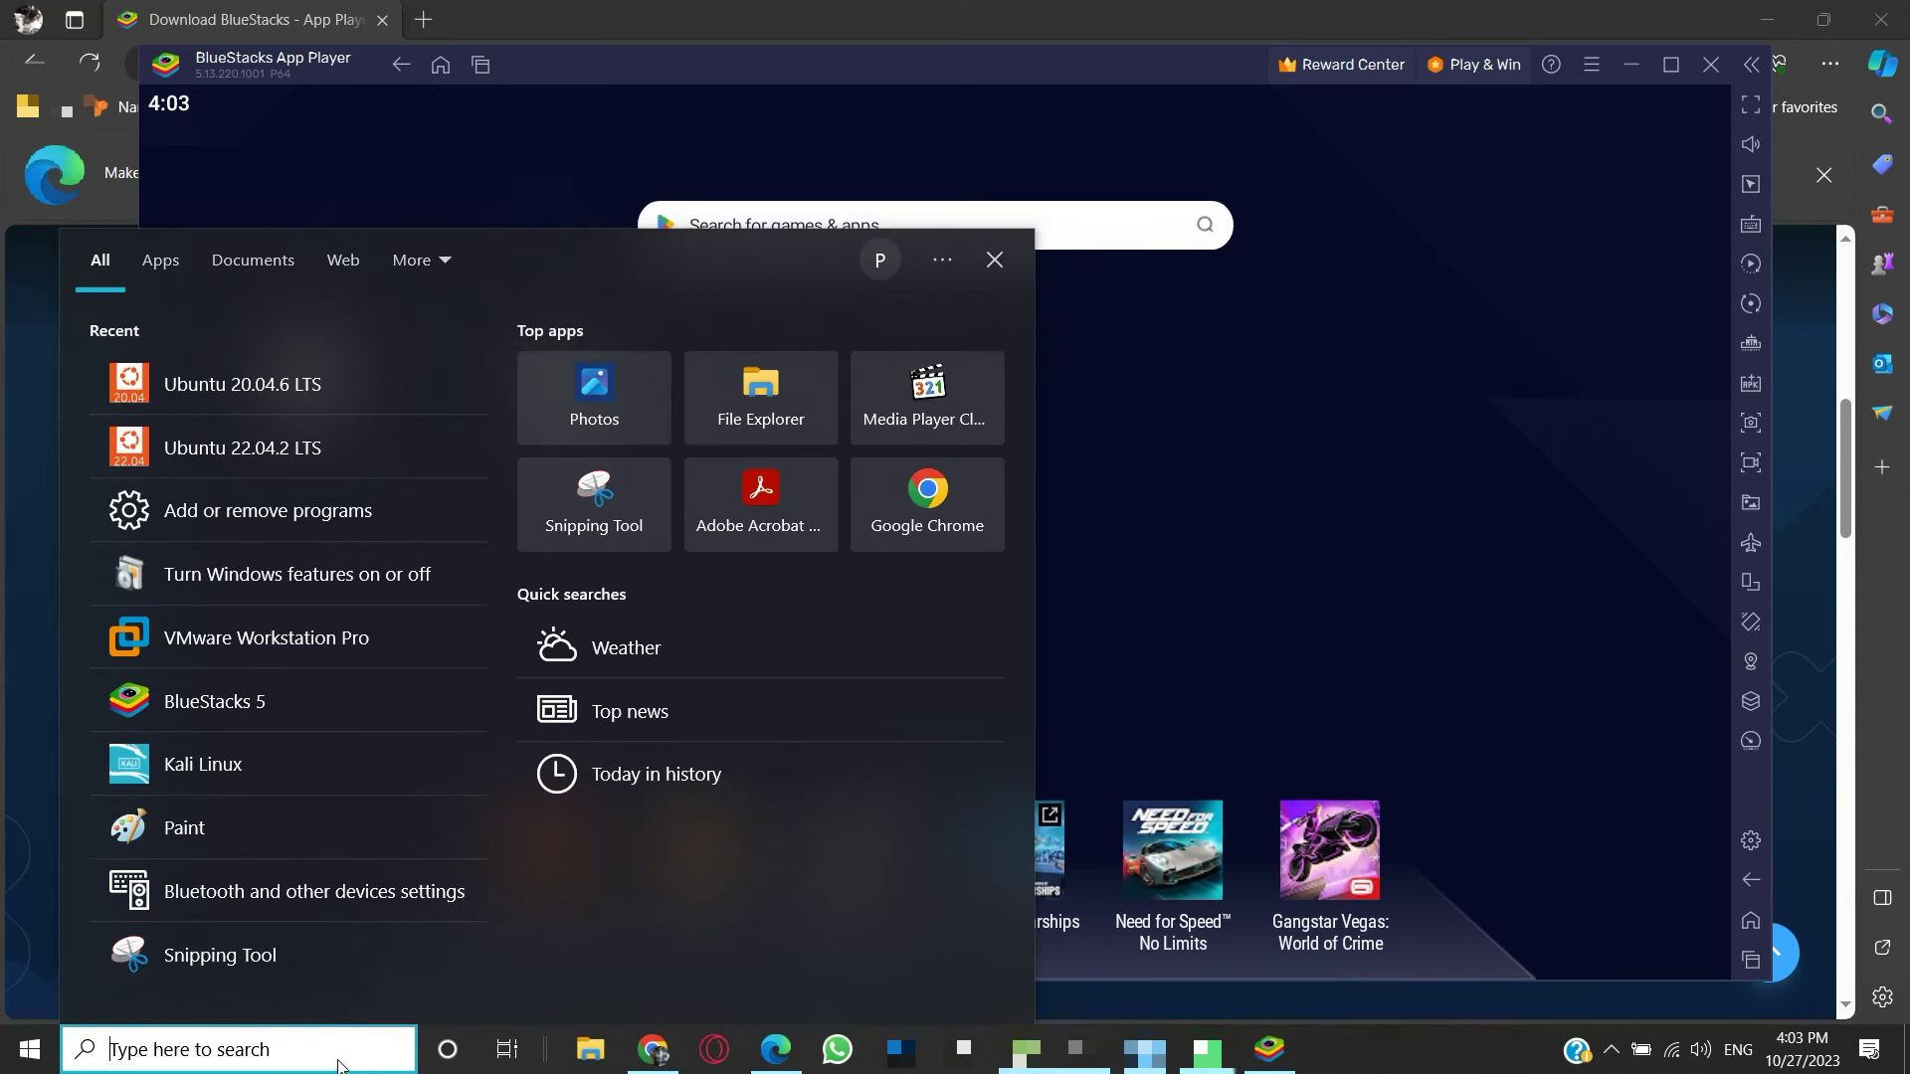
pyautogui.click(366, 403)
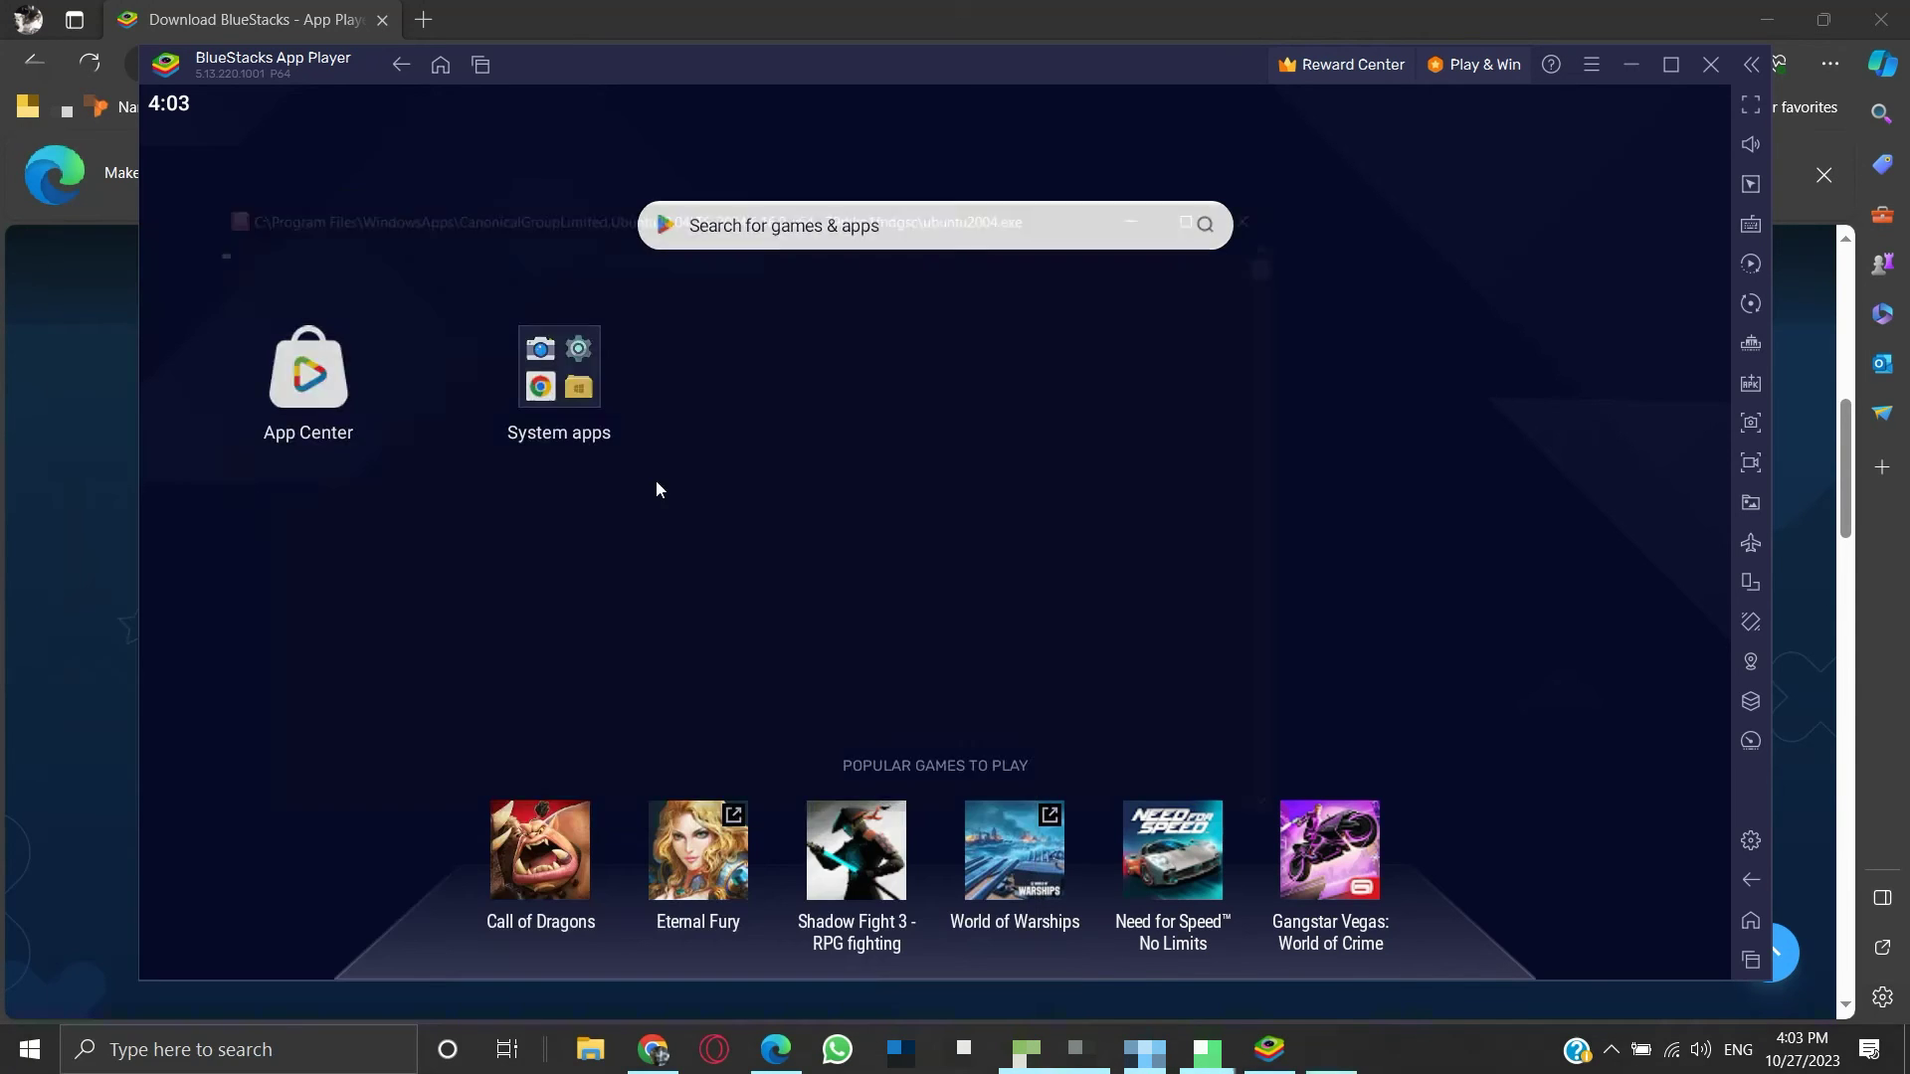
pyautogui.click(777, 625)
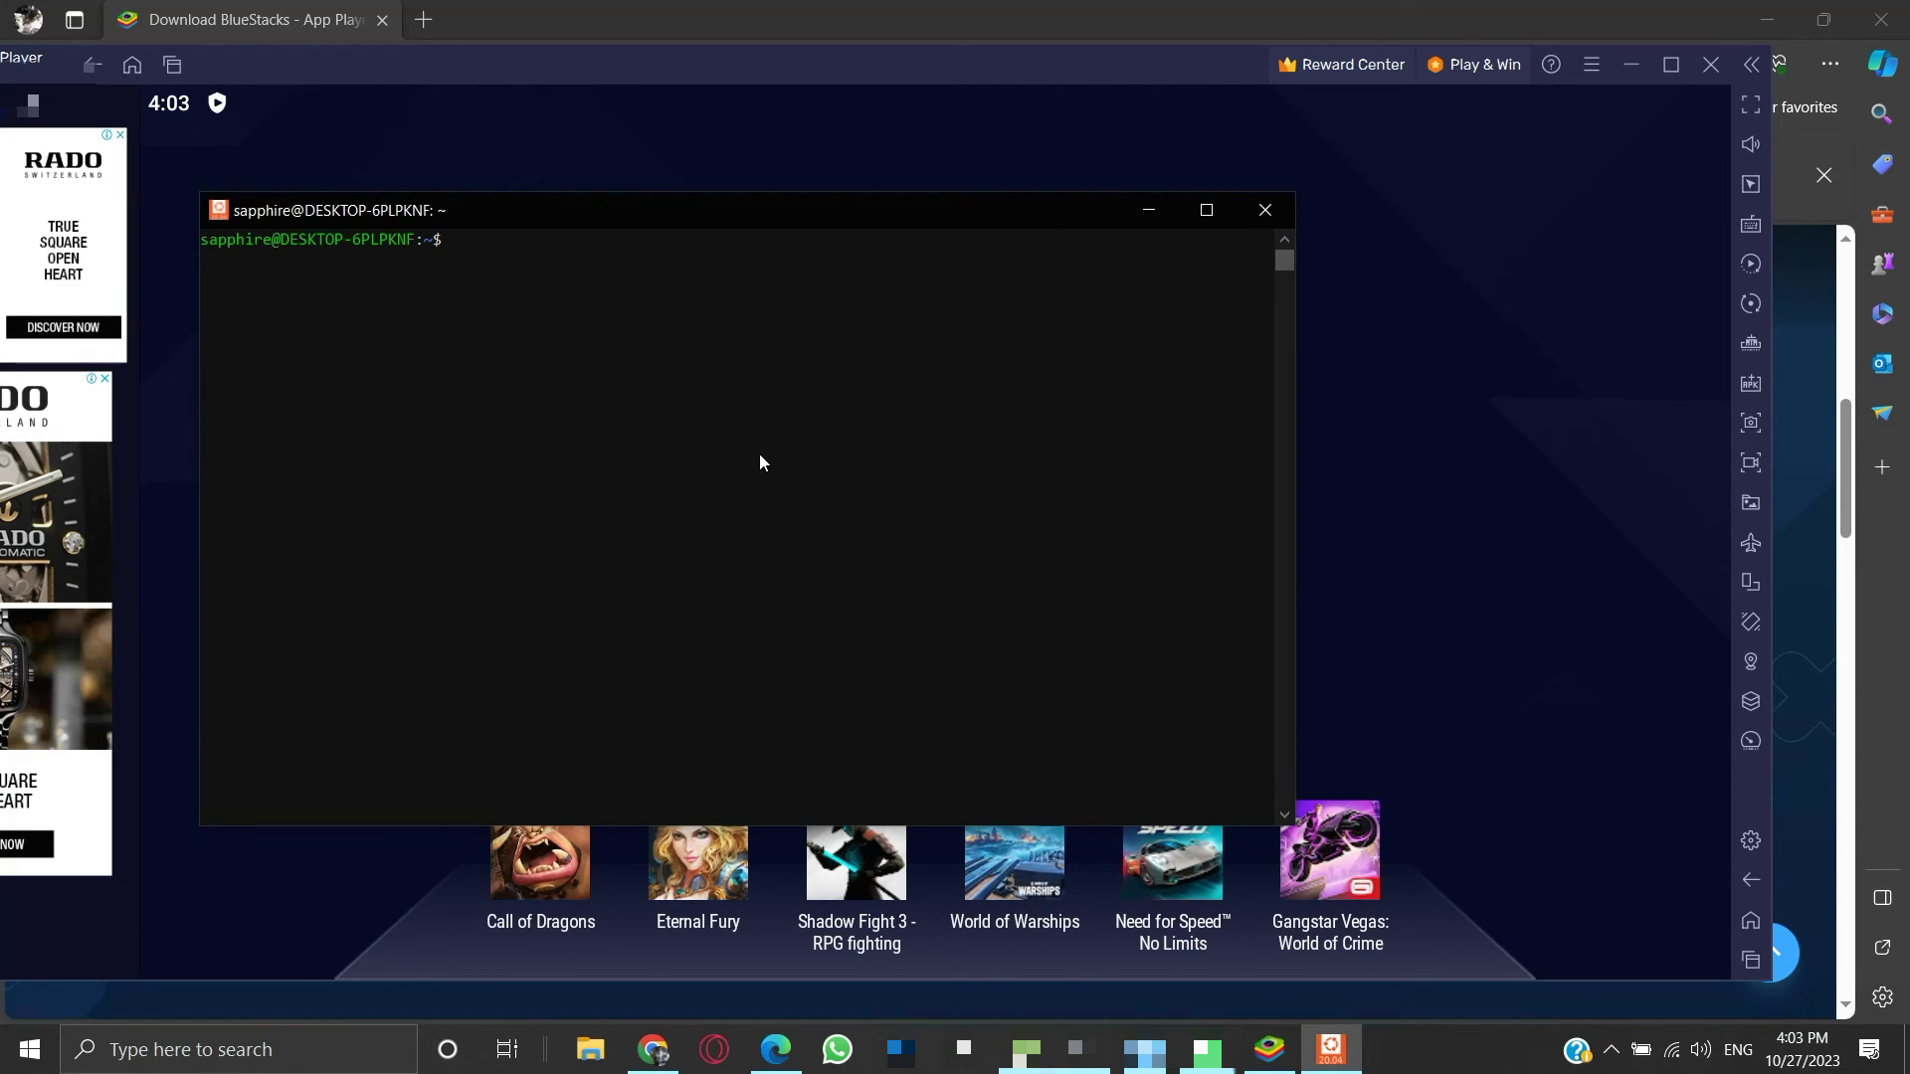
pyautogui.click(1283, 221)
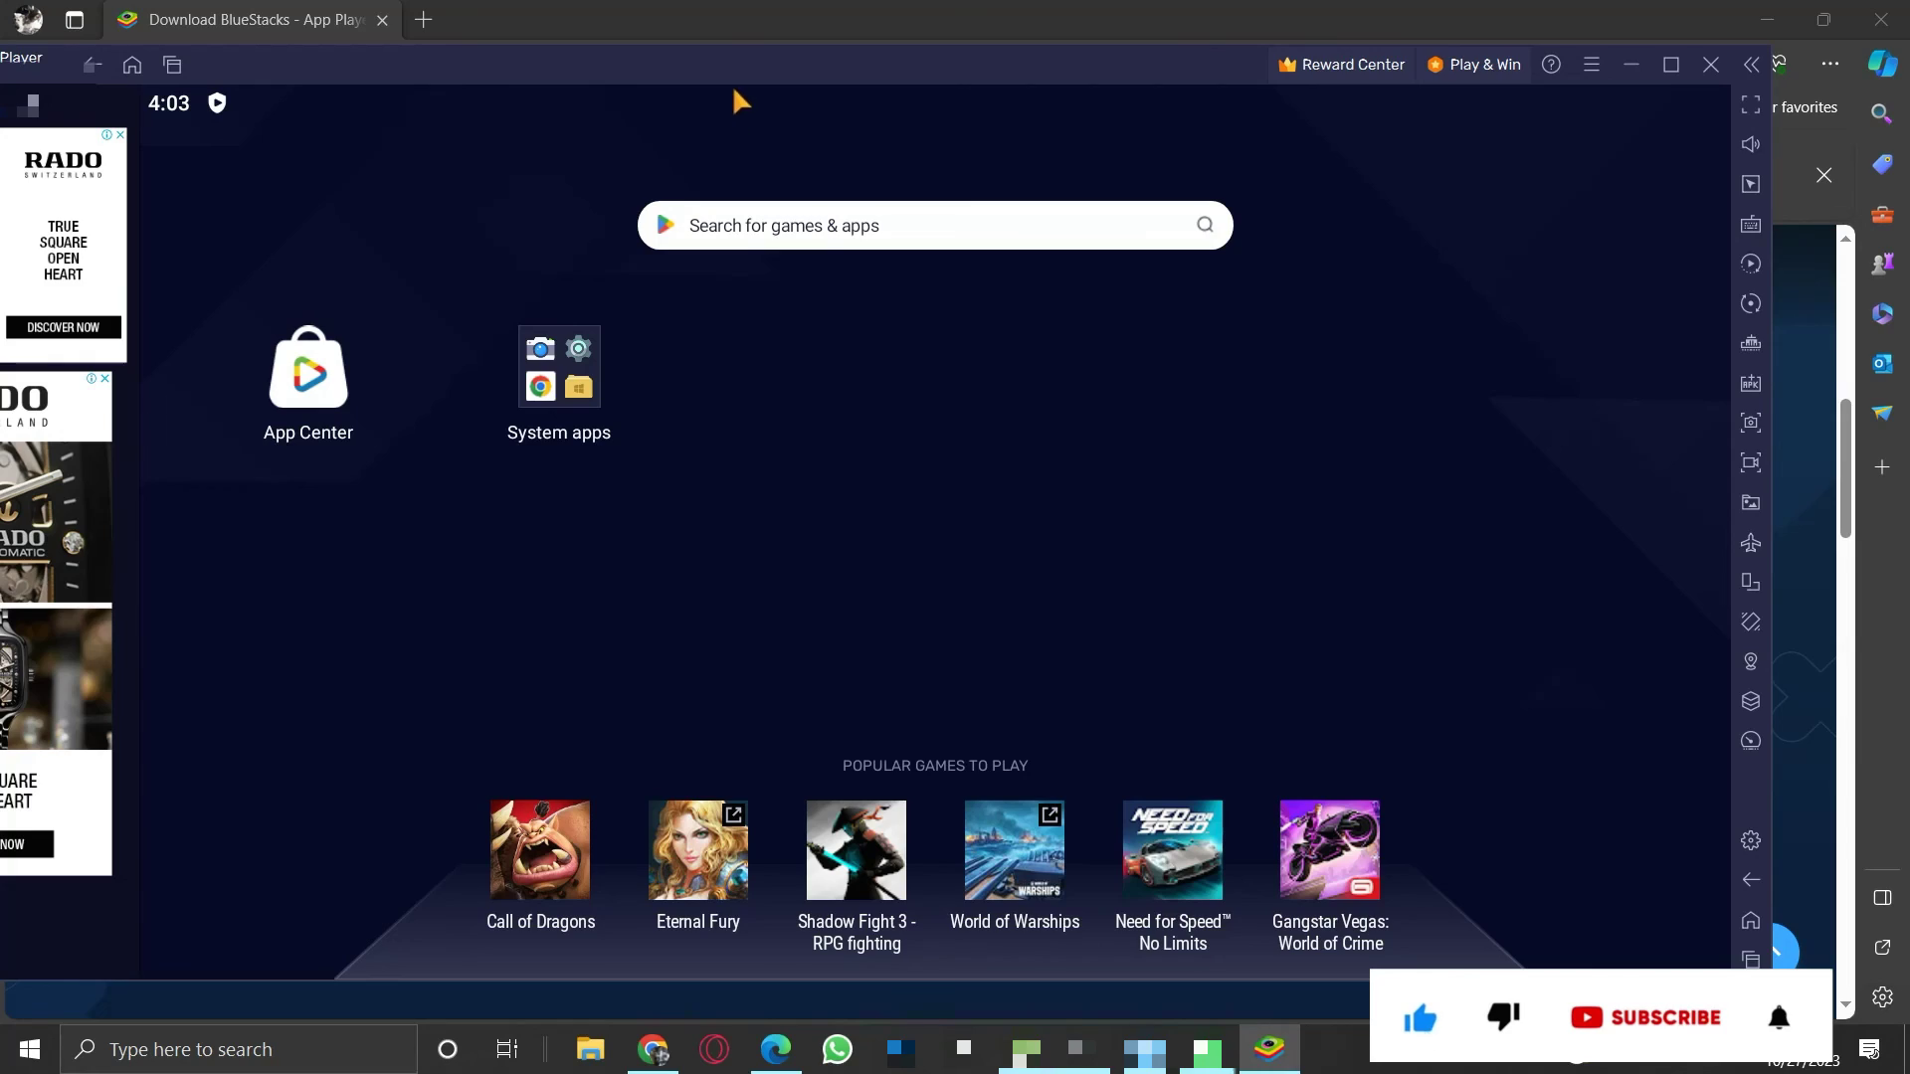
pyautogui.moveTo(730, 74); pyautogui.dragTo(891, 76)
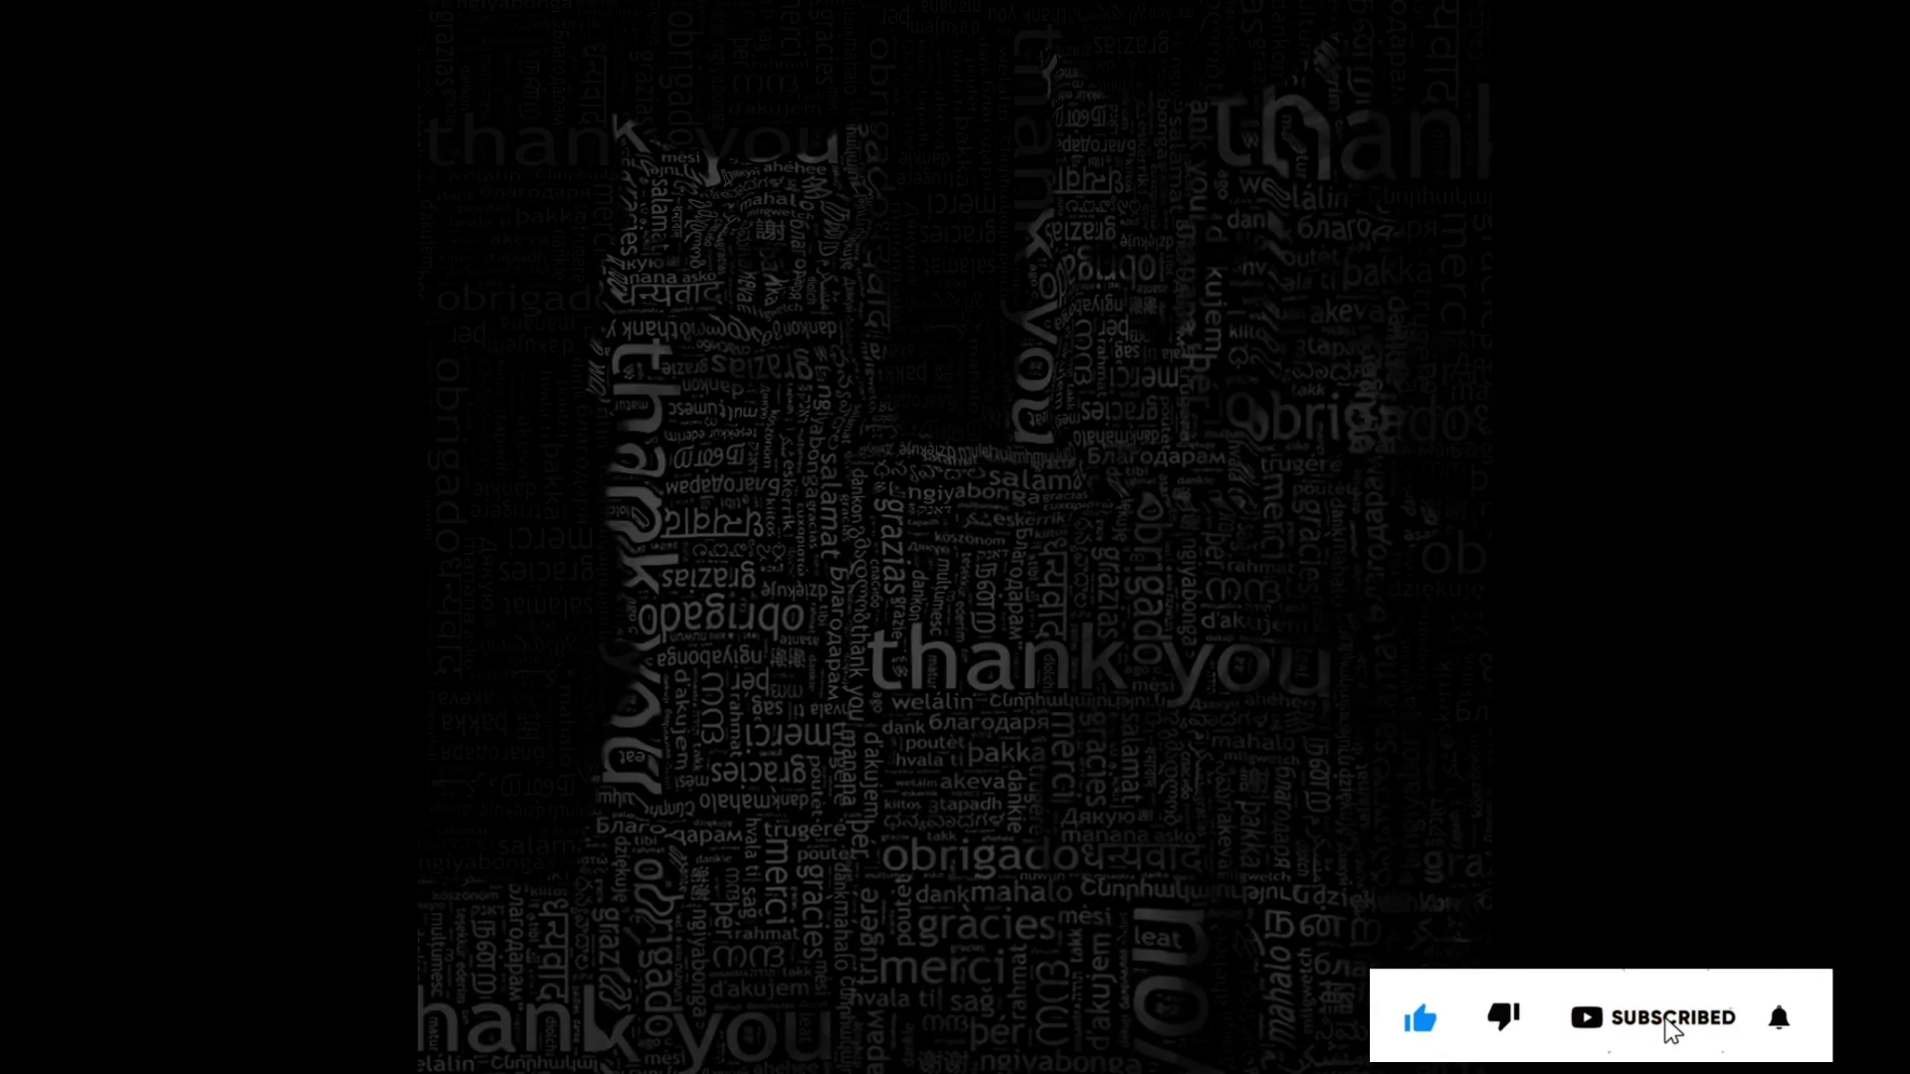